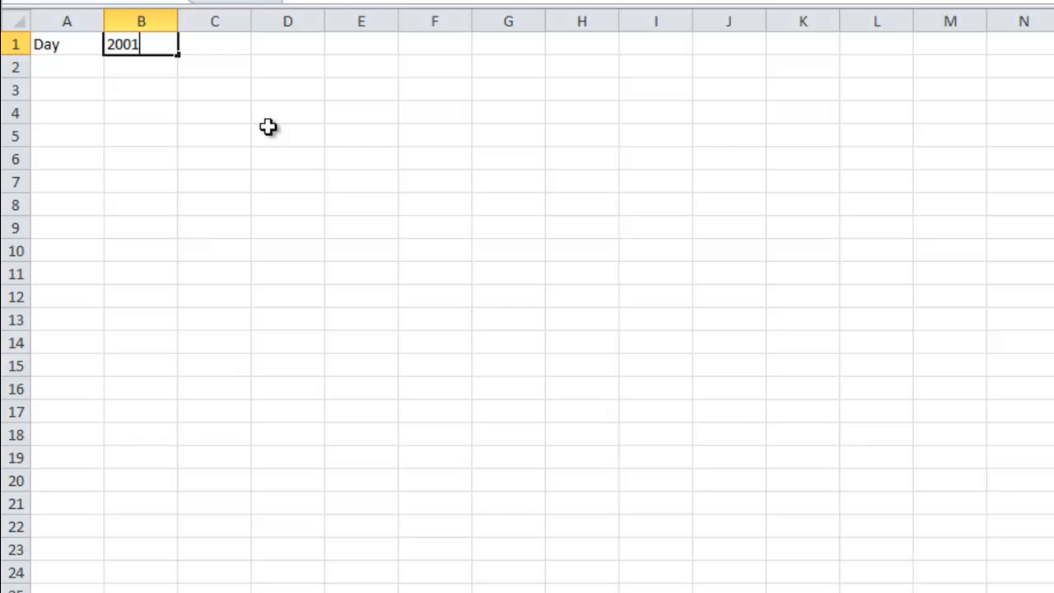
Step: Enter 2002 in C1 next to 2001 and extend the year headings across row 1 through 2012 in M1
{"action": "key", "text": "Tab"}
{"action": "type", "text": "20"}
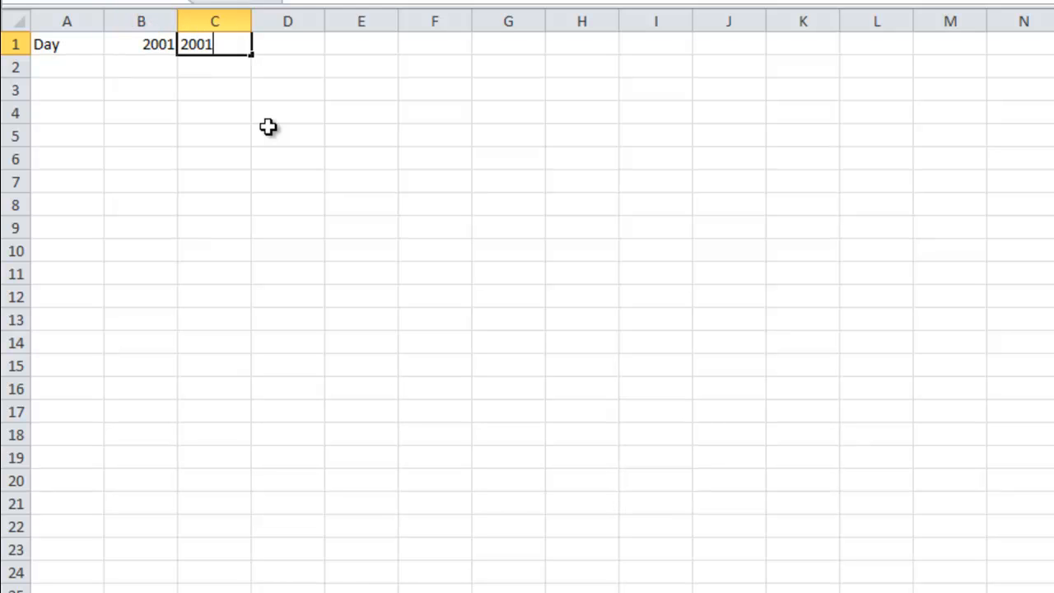
{"action": "type", "text": "02"}
{"action": "left_click", "coordinate": [269, 126]}
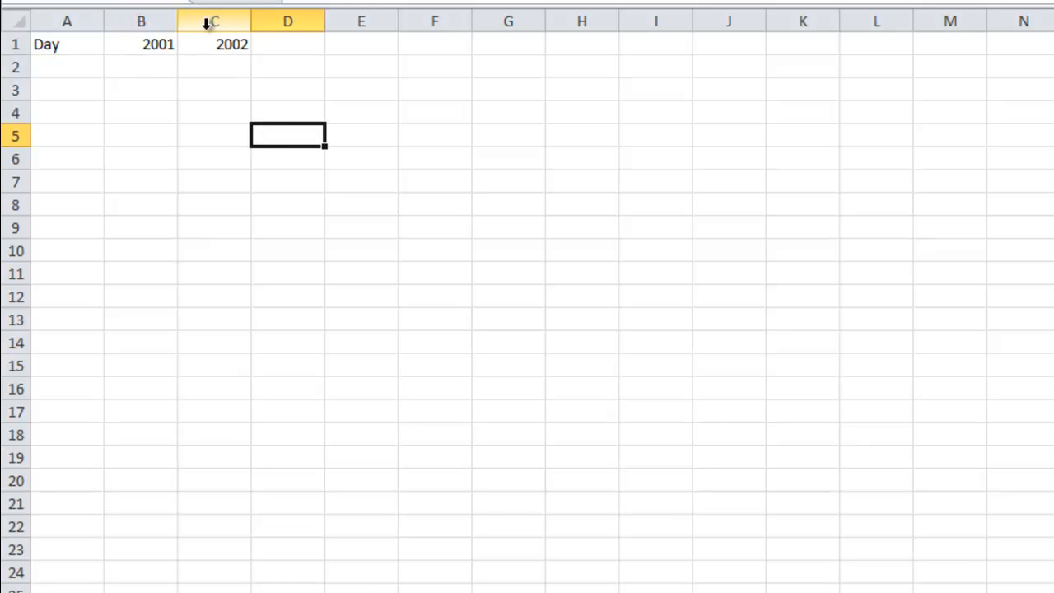
{"action": "left_click_drag", "start_coordinate": [176, 42], "coordinate": [953, 45]}
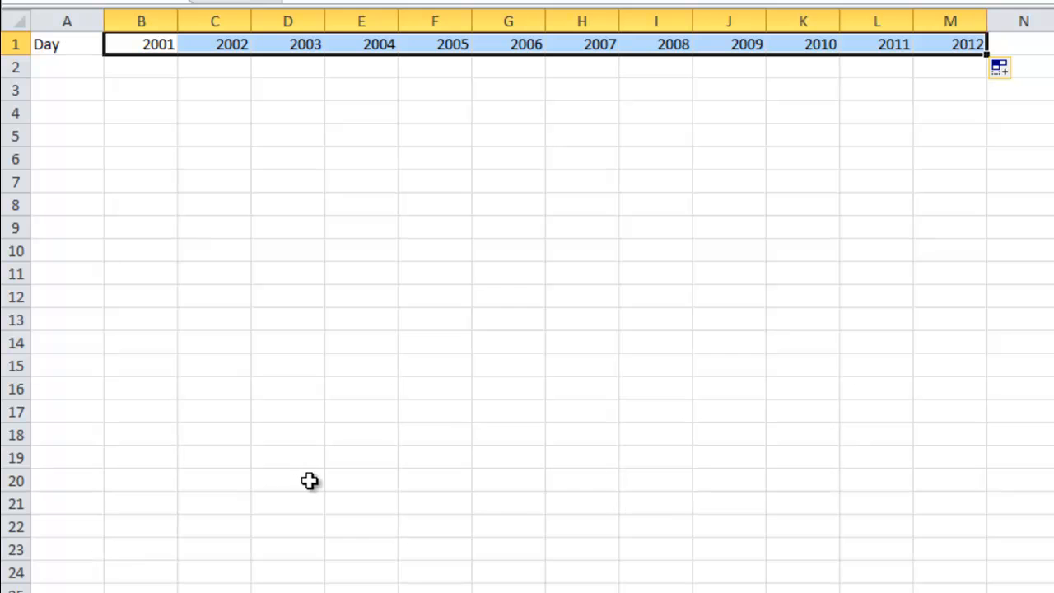
{"action": "left_click", "coordinate": [247, 83]}
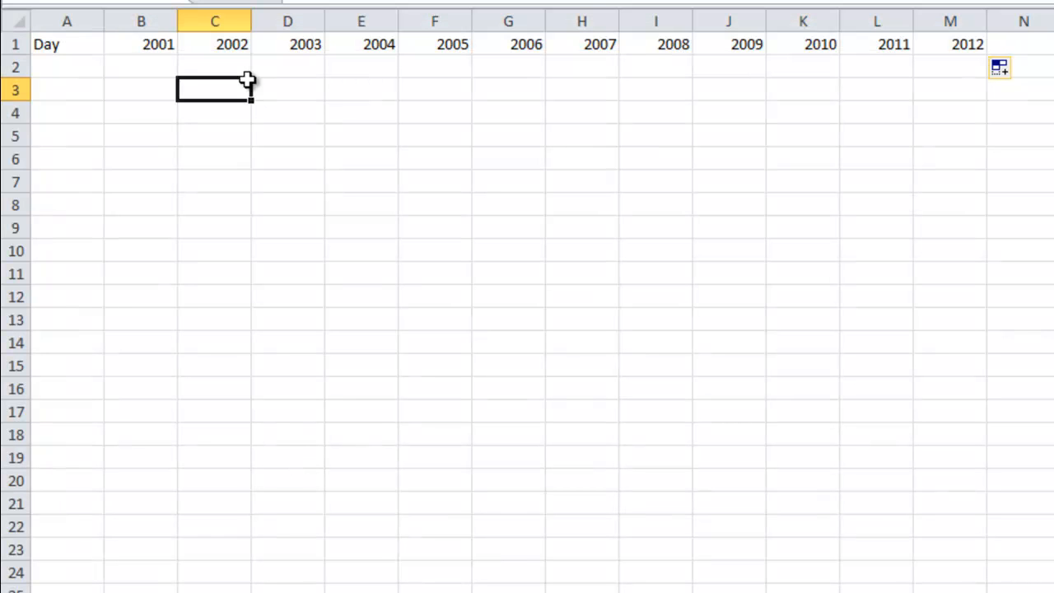
Step: Enter the date 1/1 in cell A2 as the first day under the Day heading
{"action": "left_click", "coordinate": [39, 65]}
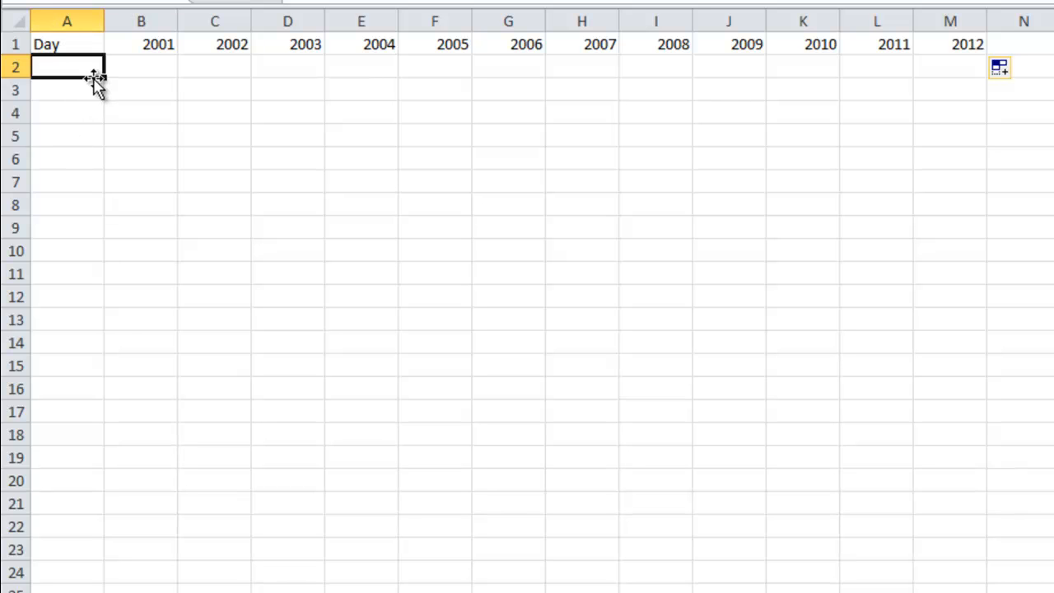
{"action": "type", "text": "1/1"}
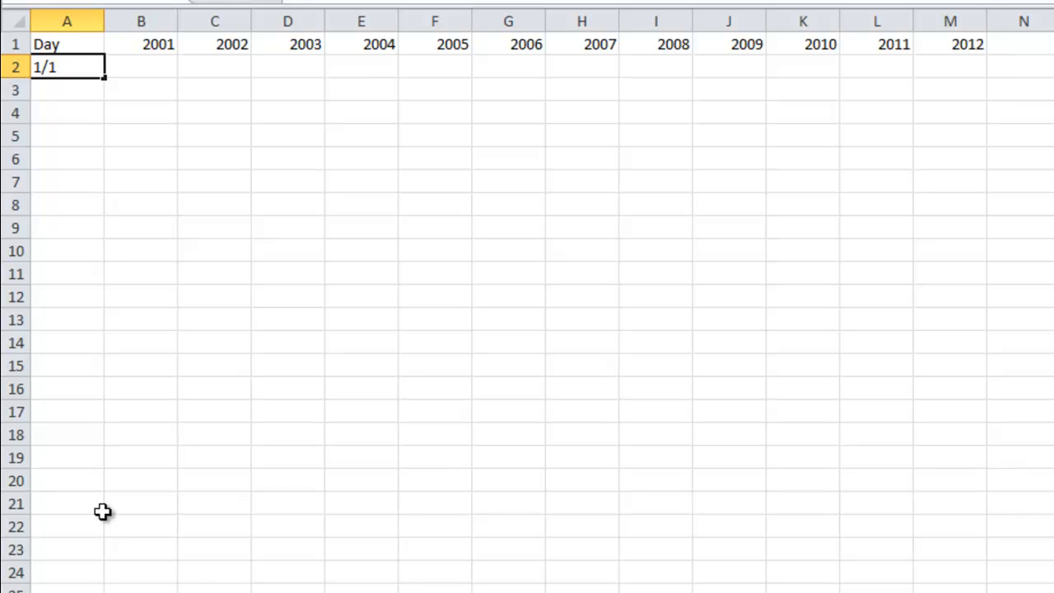
{"action": "key", "text": "Return"}
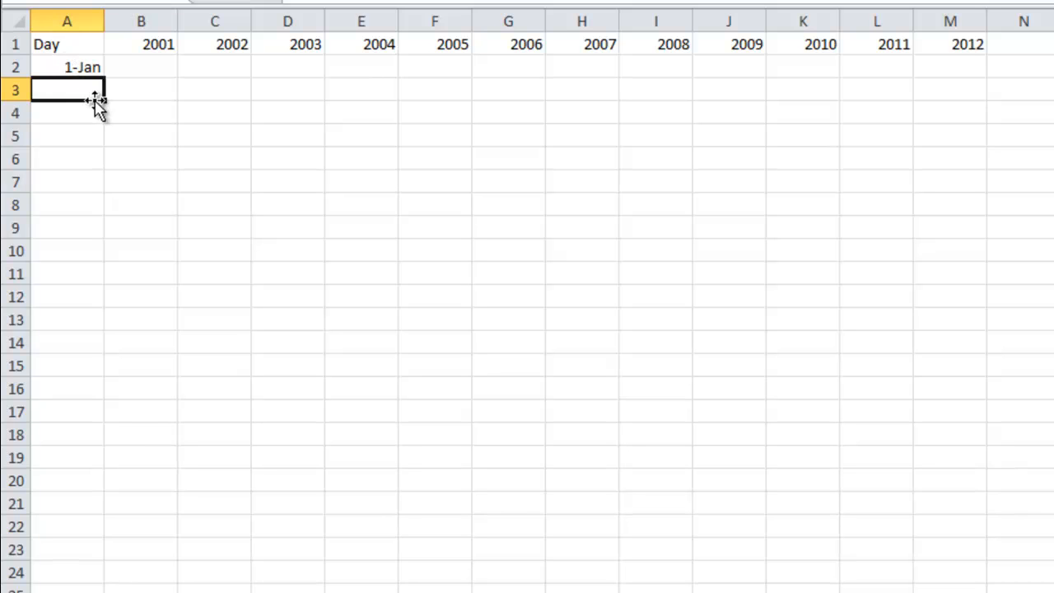
Step: Format column A with the Date category using the 3/14 type
{"action": "left_click", "coordinate": [70, 20]}
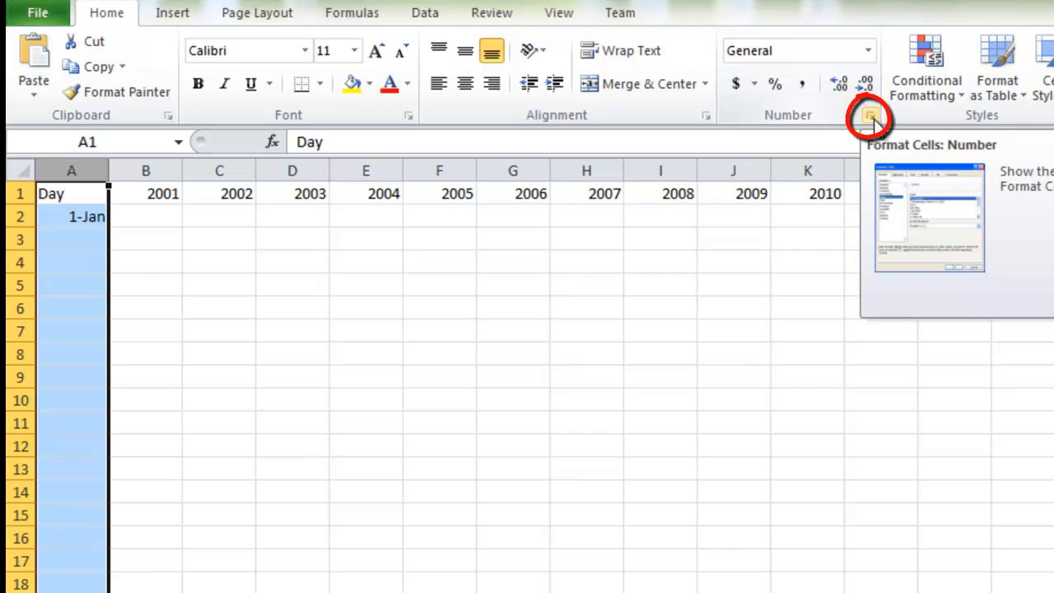
{"action": "left_click", "coordinate": [872, 120]}
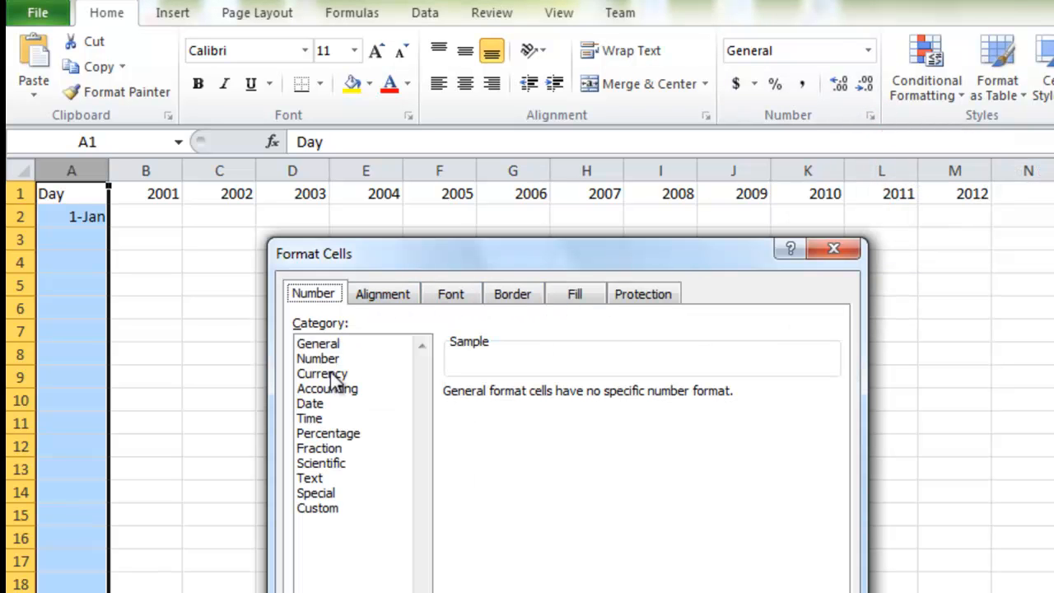
{"action": "left_click", "coordinate": [311, 404]}
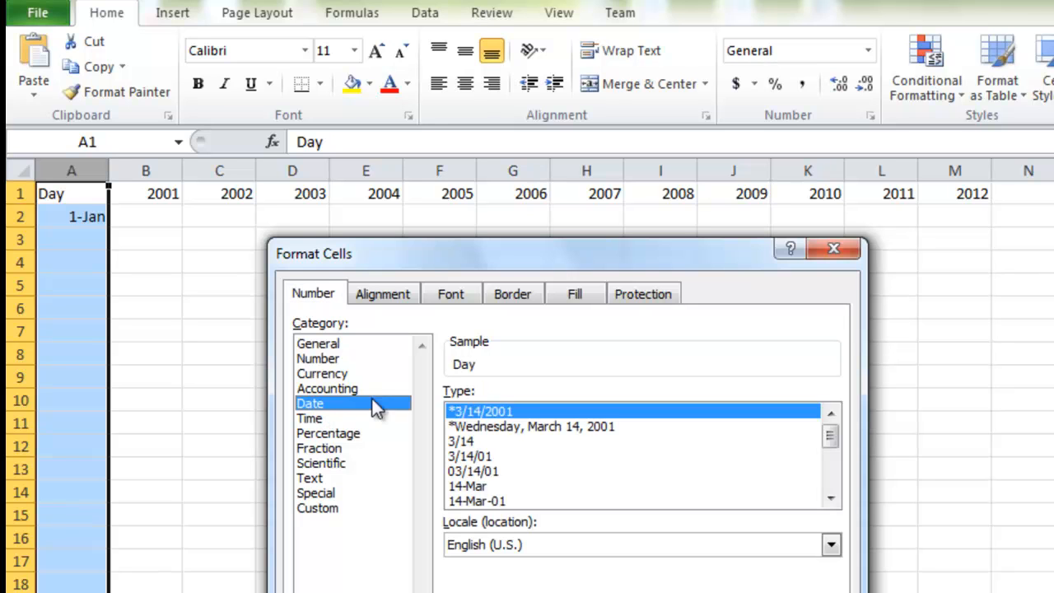
{"action": "left_click", "coordinate": [486, 443]}
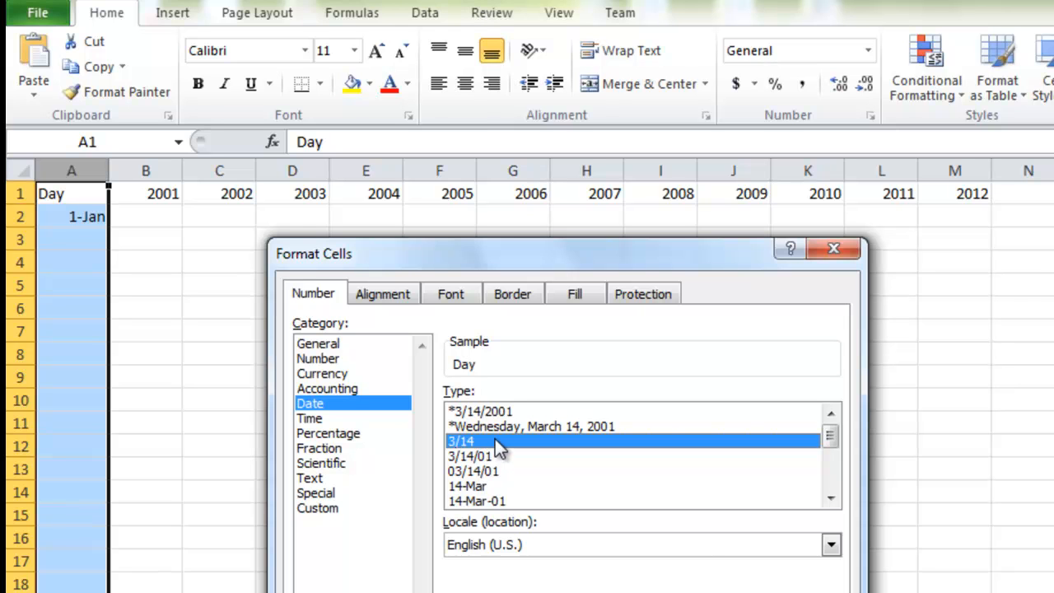
{"action": "key", "text": "Return"}
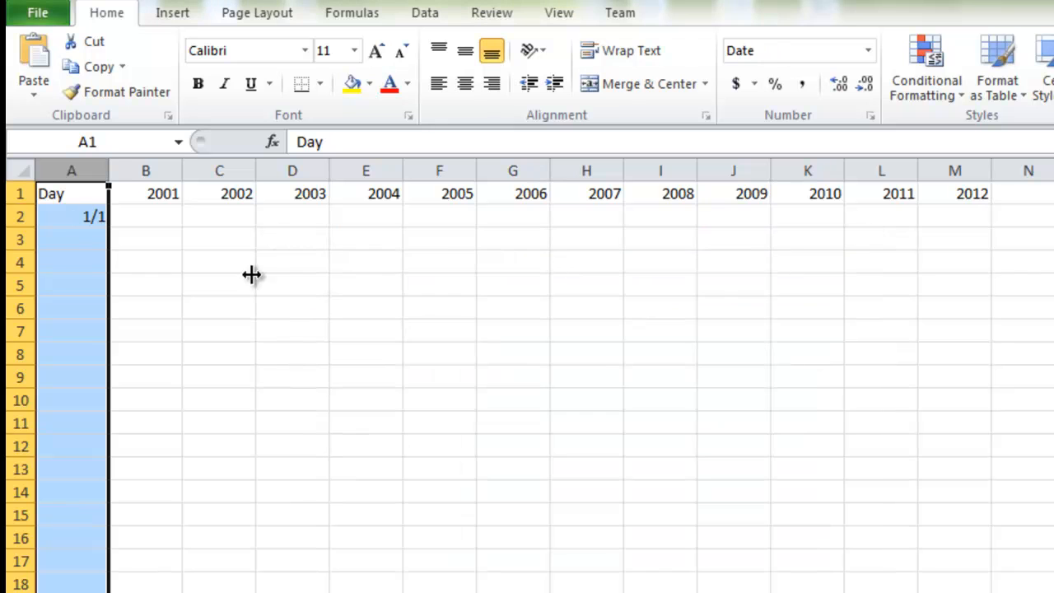
Step: Enter 1/2 in cell A3 and fill the daily series from A2:A3 down to 12/31 in row 367
{"action": "left_click", "coordinate": [90, 222]}
{"action": "left_click", "coordinate": [90, 235]}
{"action": "type", "text": "1"}
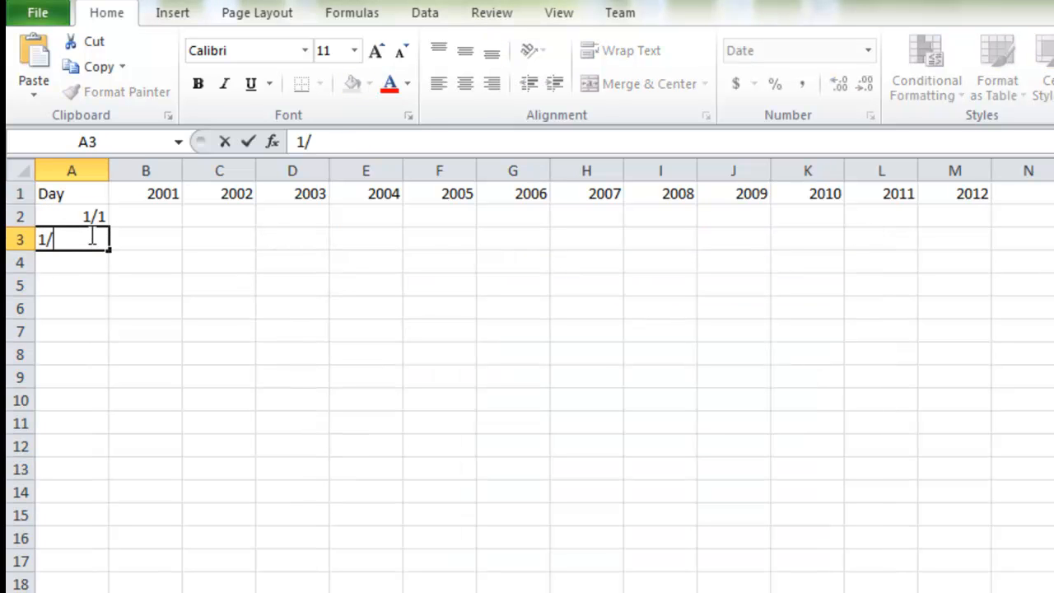
{"action": "type", "text": "/2"}
{"action": "left_click", "coordinate": [97, 309]}
{"action": "left_click", "coordinate": [90, 219]}
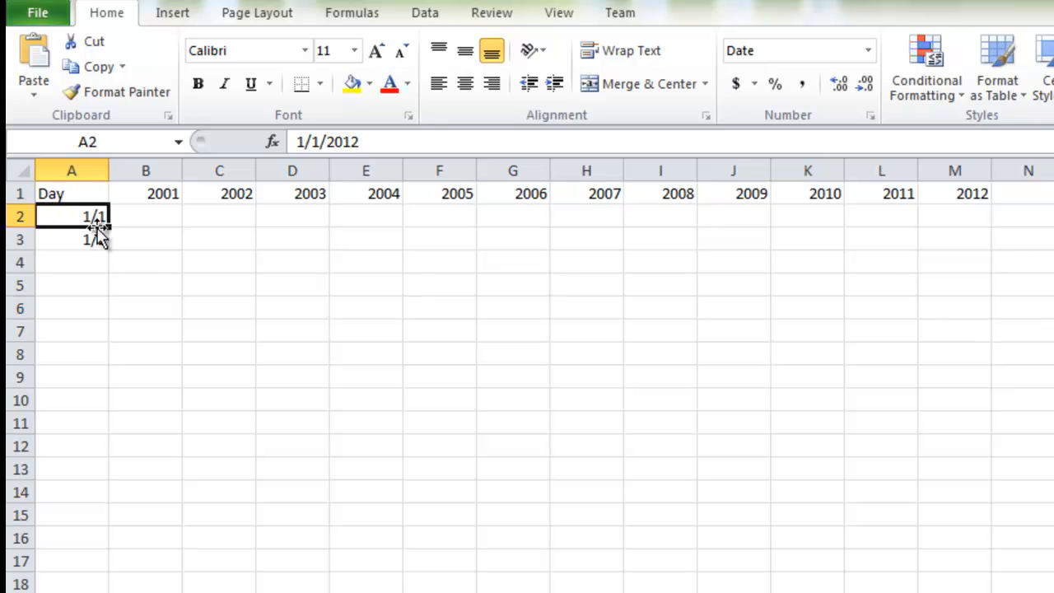
{"action": "mouse_move", "coordinate": [80, 217]}
{"action": "left_mouse_down"}
{"action": "mouse_move", "coordinate": [100, 252]}
{"action": "mouse_move", "coordinate": [110, 592]}
{"action": "mouse_move", "coordinate": [108, 547]}
{"action": "left_mouse_up"}
{"action": "mouse_move", "coordinate": [119, 428]}
{"action": "left_mouse_down"}
{"action": "mouse_move", "coordinate": [103, 428]}
{"action": "mouse_move", "coordinate": [92, 289]}
{"action": "mouse_move", "coordinate": [91, 588]}
{"action": "mouse_move", "coordinate": [103, 390]}
{"action": "left_mouse_up"}
{"action": "left_click_drag", "start_coordinate": [67, 8], "coordinate": [75, 427]}
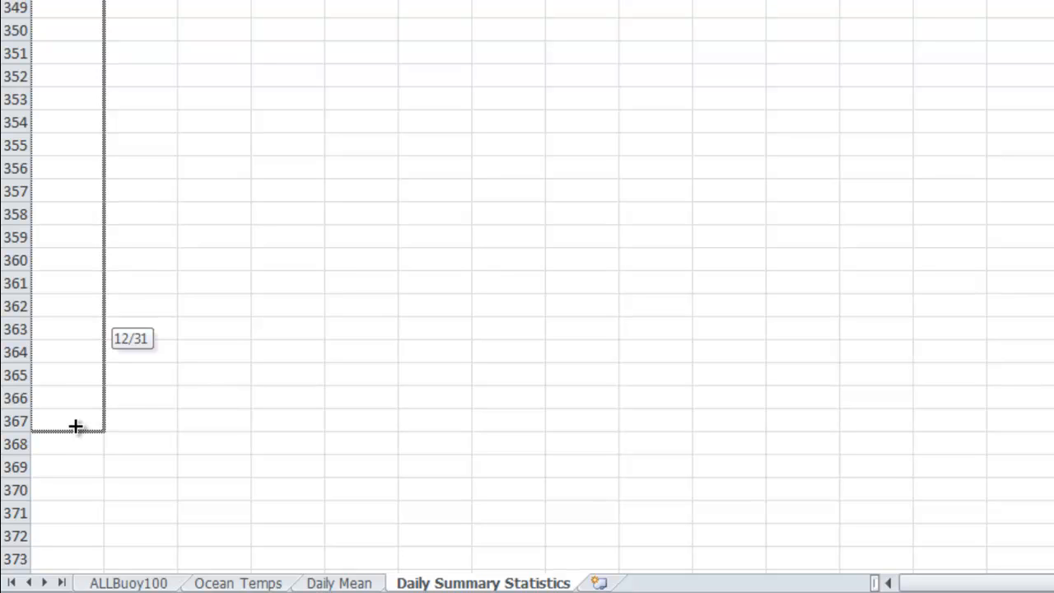
{"action": "left_click_drag", "start_coordinate": [75, 426], "coordinate": [76, 425]}
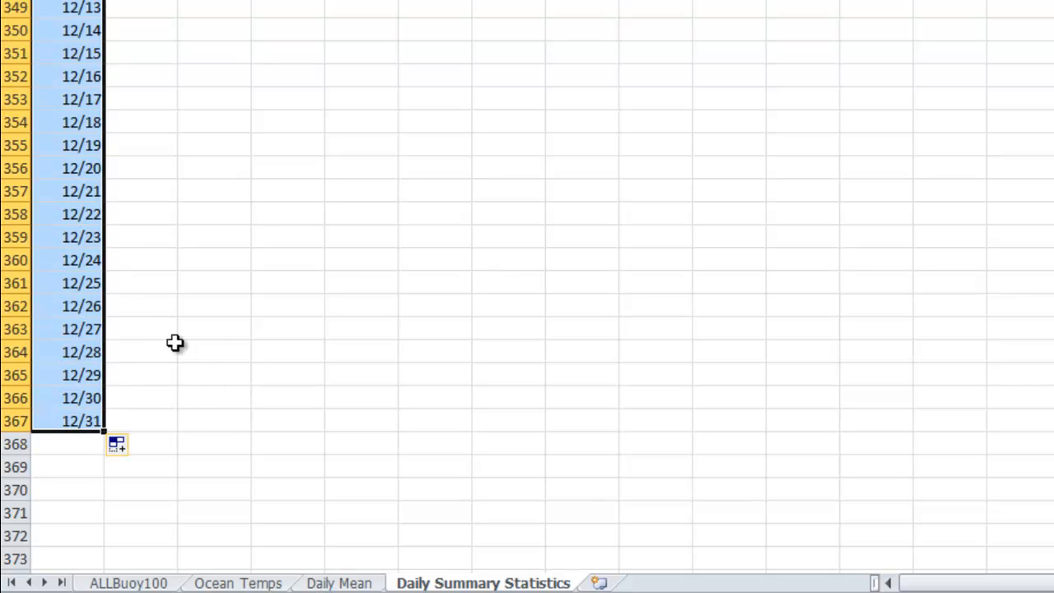
Step: Delete the entire row for 2/29 from the list of days
{"action": "scroll", "coordinate": [175, 343], "scroll_direction": "up", "scroll_amount": 20}
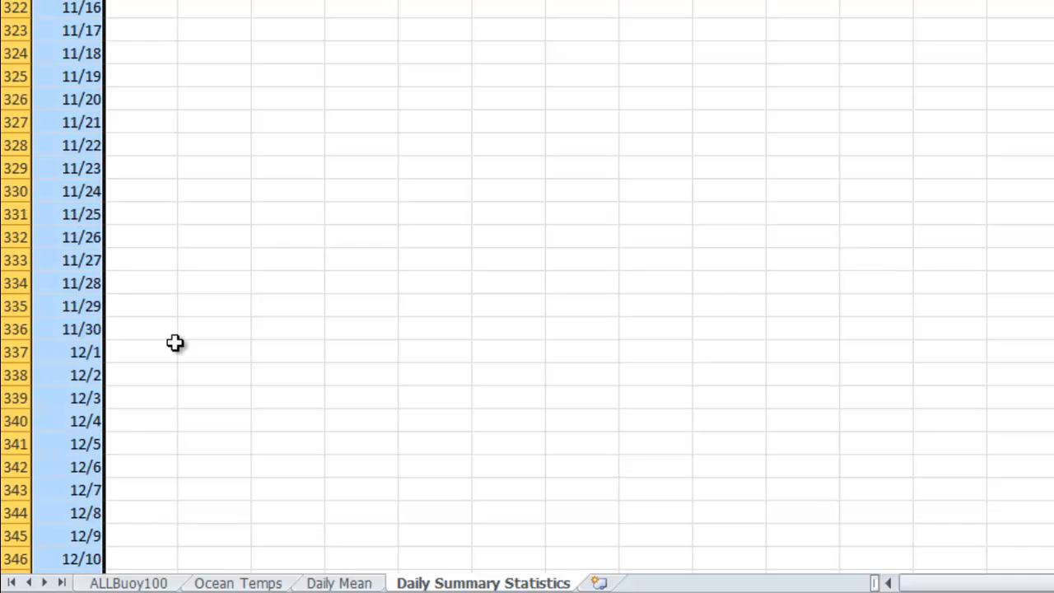
{"action": "scroll", "coordinate": [174, 343], "scroll_direction": "up", "scroll_amount": 20}
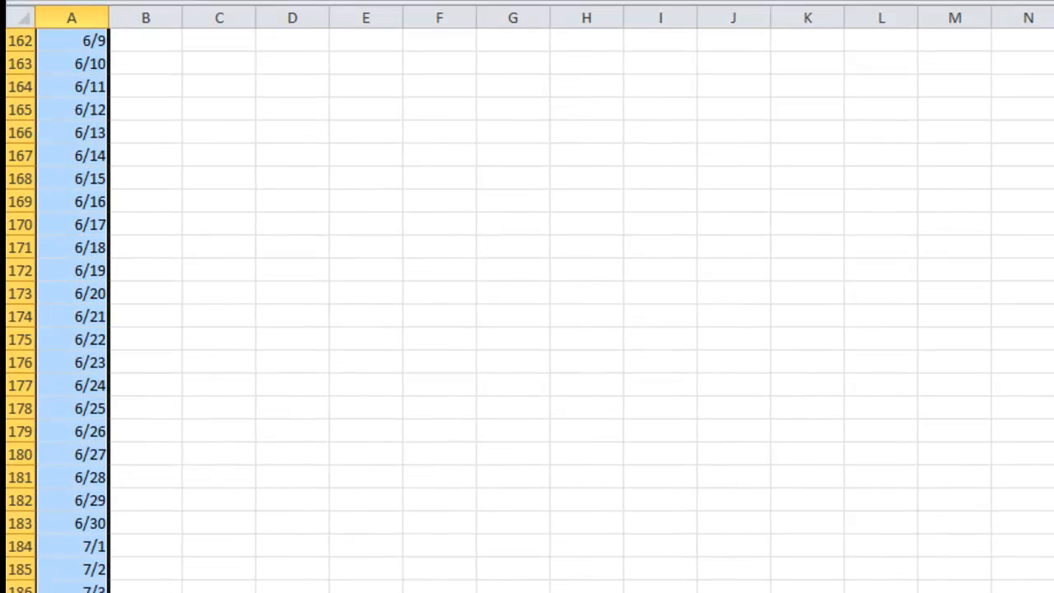
{"action": "scroll", "coordinate": [175, 342], "scroll_direction": "up", "scroll_amount": 1}
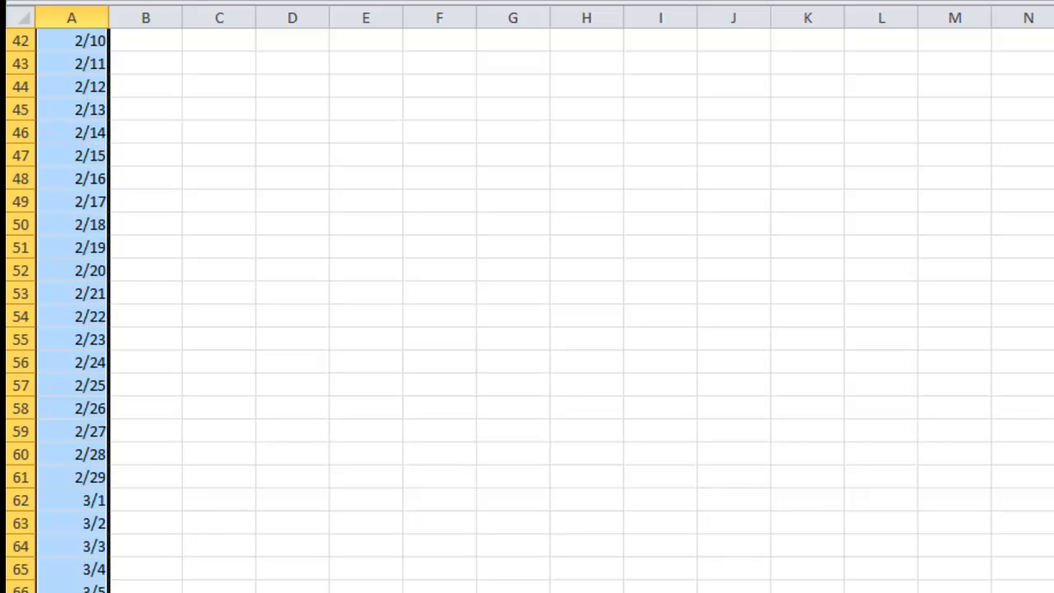
{"action": "right_click", "coordinate": [20, 477]}
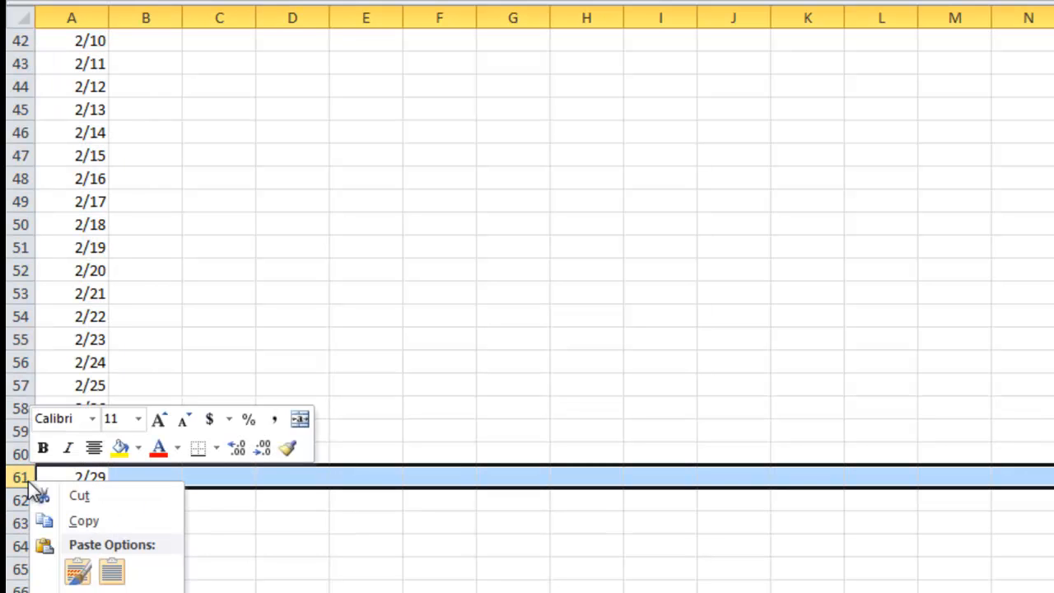
{"action": "left_click", "coordinate": [87, 592]}
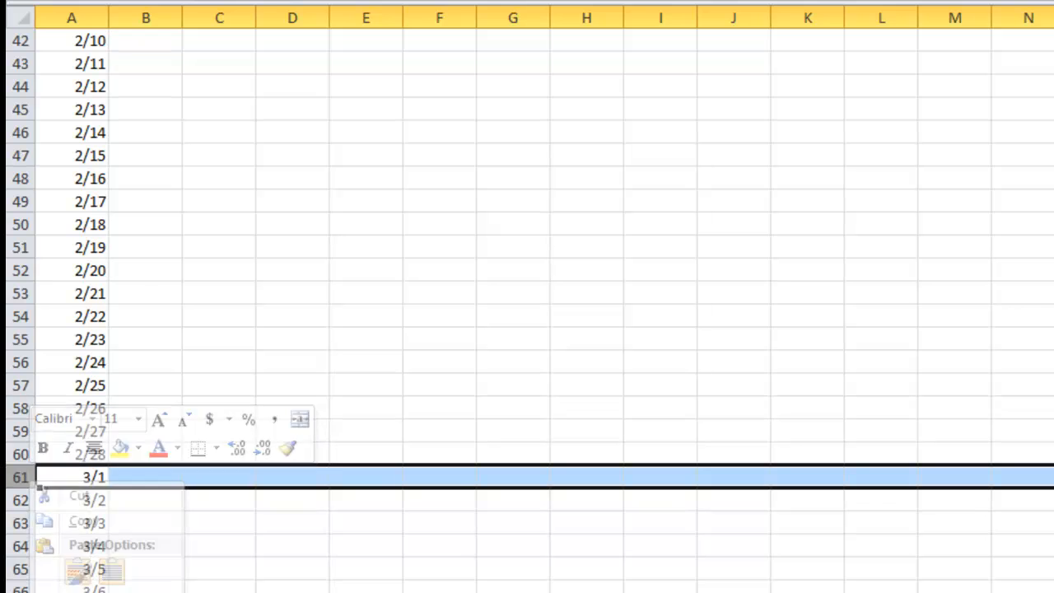
Step: Copy the 2001 values of the Mean column on the Daily Mean sheet, from 1/30/2001 through 12/31/2001 (B2:B337)
{"action": "left_click", "coordinate": [366, 592]}
{"action": "scroll", "coordinate": [528, 305], "scroll_direction": "up", "scroll_amount": 14}
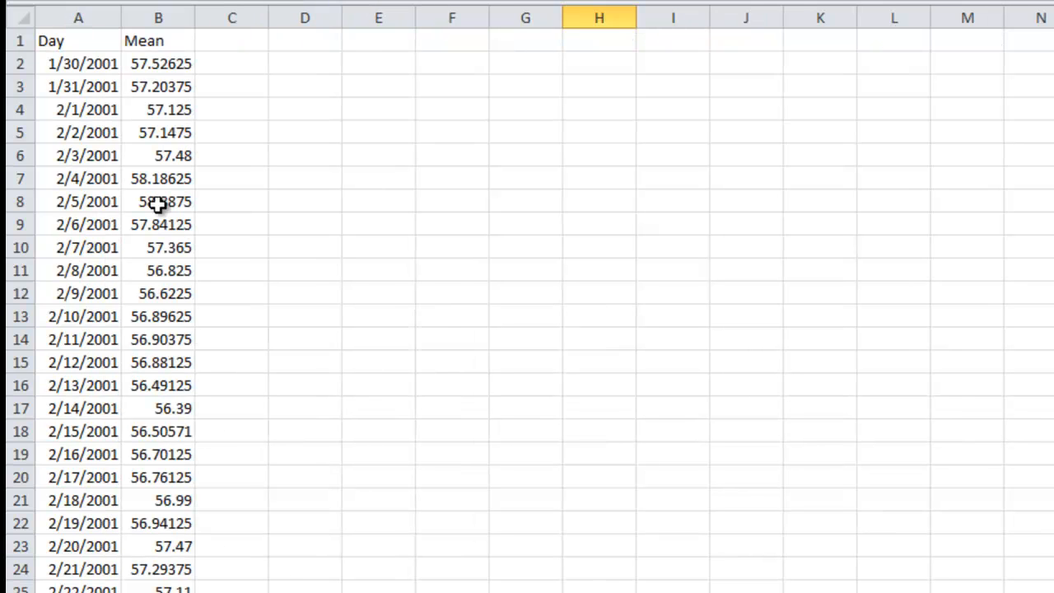
{"action": "left_click", "coordinate": [163, 63]}
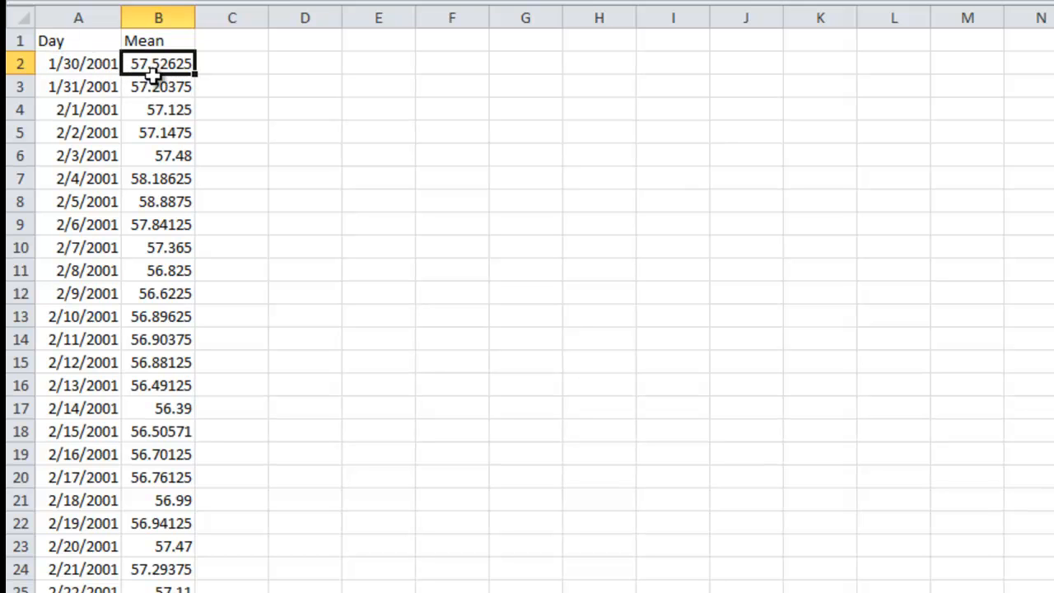
{"action": "scroll", "coordinate": [146, 73], "scroll_direction": "down", "scroll_amount": 20}
{"action": "scroll", "coordinate": [186, 204], "scroll_direction": "down", "scroll_amount": 20}
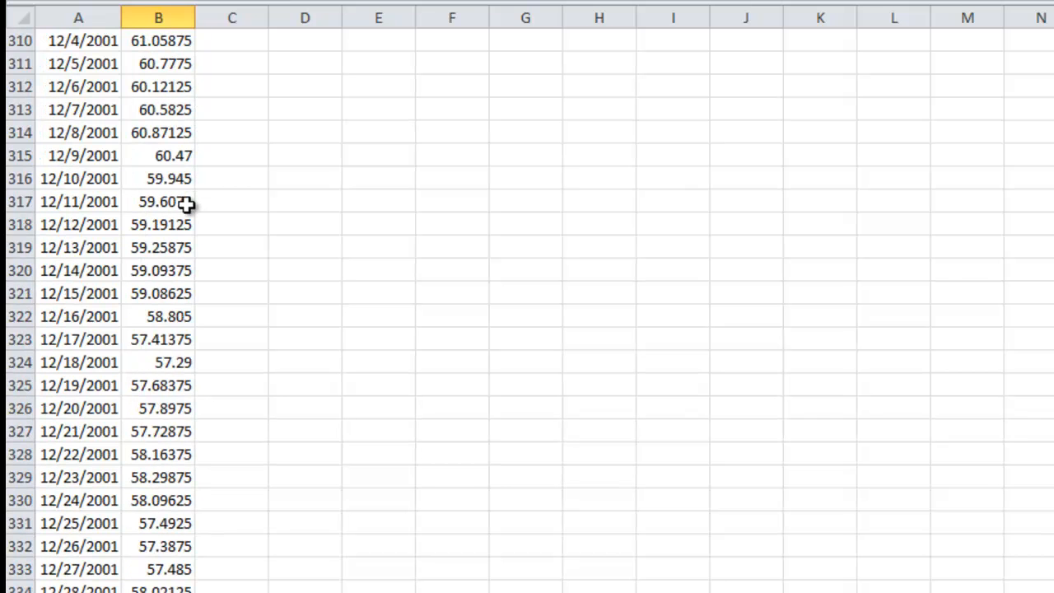
{"action": "scroll", "coordinate": [187, 204], "scroll_direction": "down", "scroll_amount": 3}
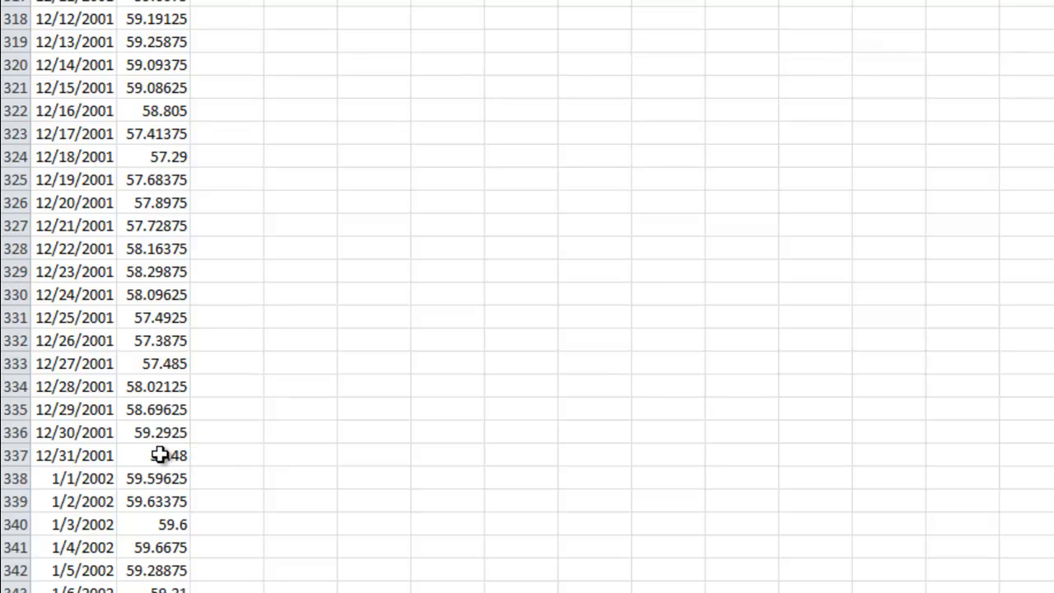
{"action": "left_click", "coordinate": [162, 456], "text": "shift"}
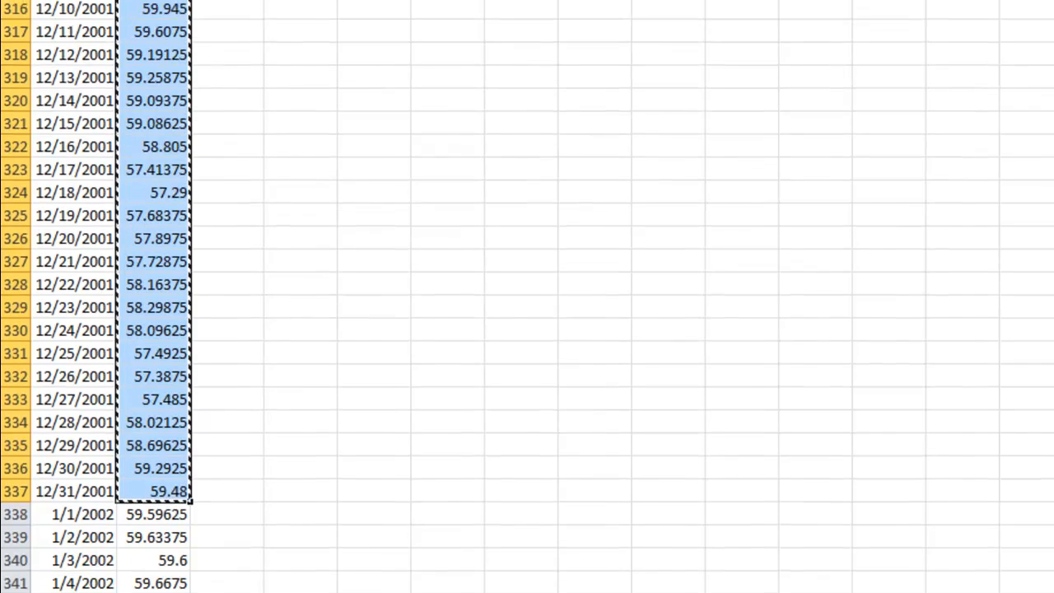
Step: Paste the copied 2001 means as values only into the Daily Summary Statistics sheet from B31 (1/30), and check the alignment through 12/31
{"action": "left_click", "coordinate": [194, 592]}
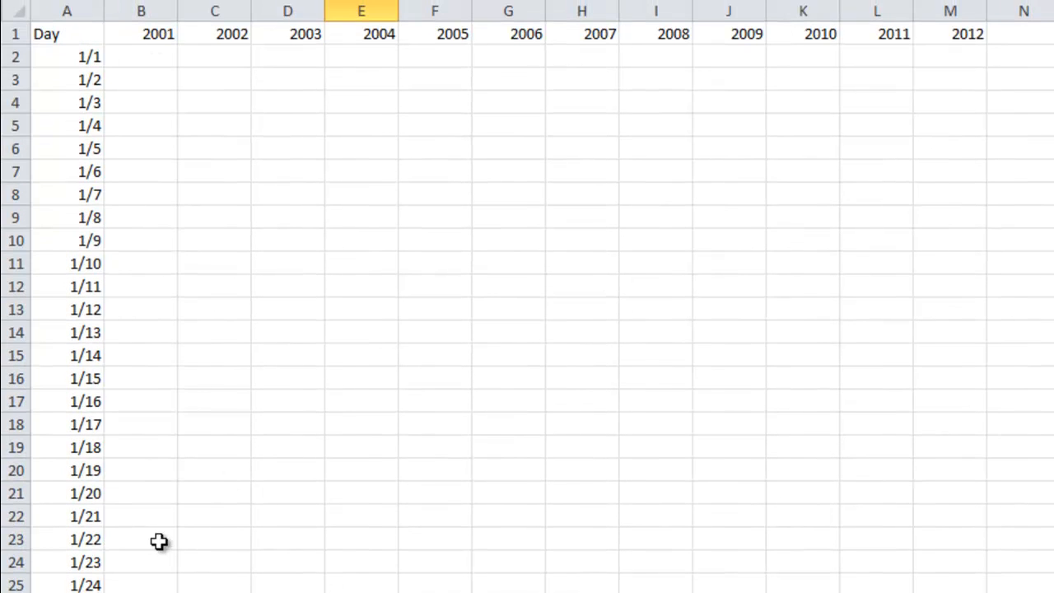
{"action": "left_click", "coordinate": [154, 430]}
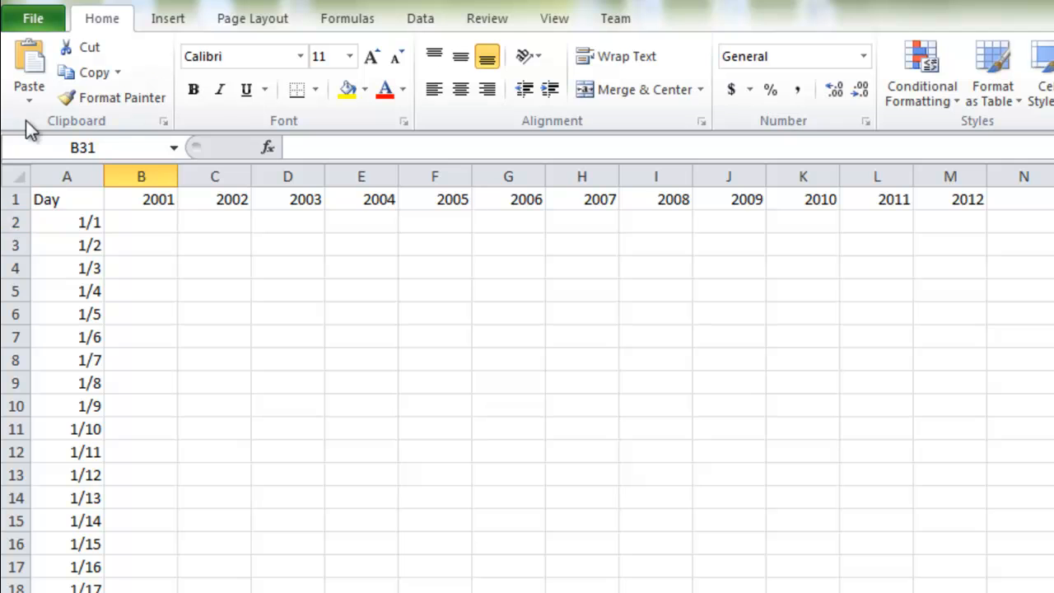
{"action": "left_click", "coordinate": [27, 97]}
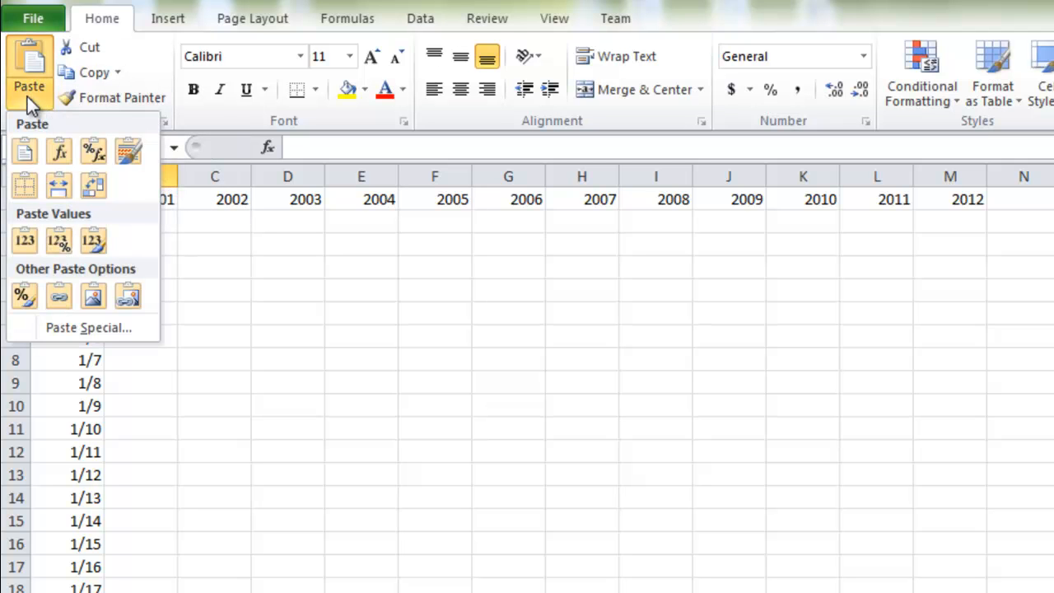
{"action": "left_click", "coordinate": [34, 241]}
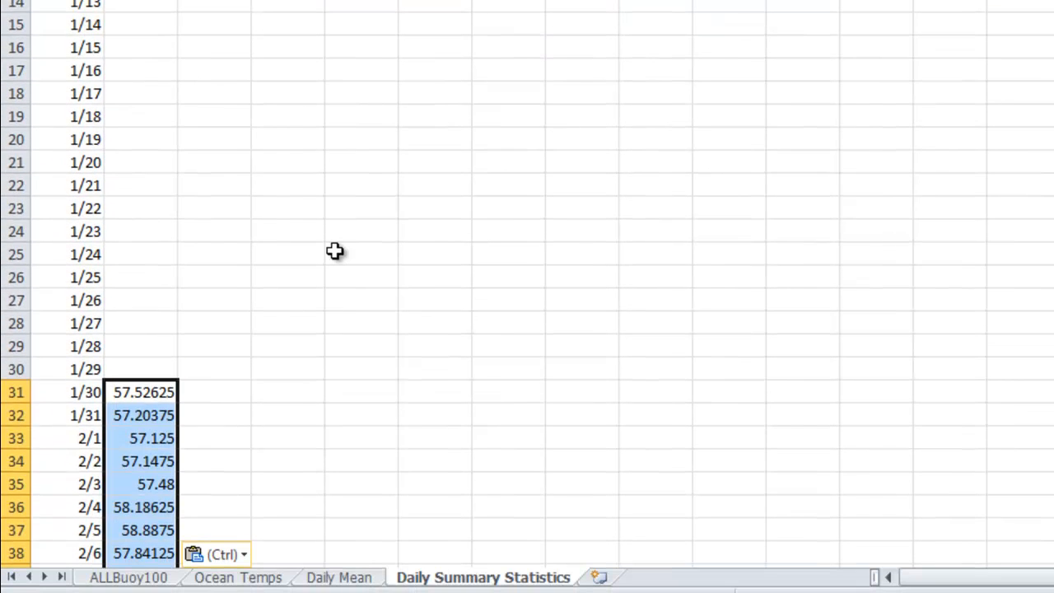
{"action": "scroll", "coordinate": [334, 251], "scroll_direction": "down", "scroll_amount": 20}
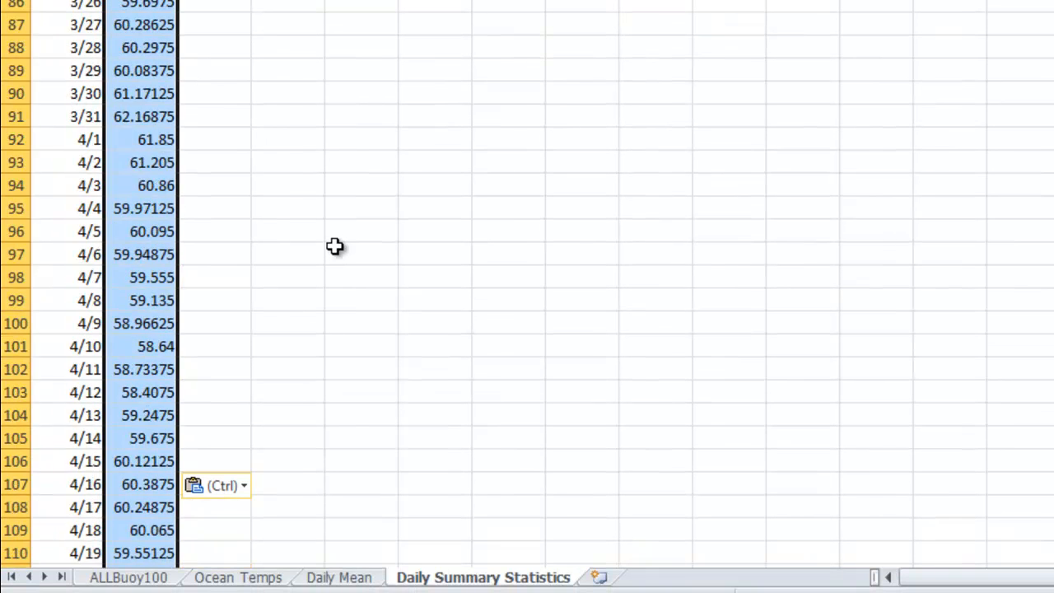
{"action": "scroll", "coordinate": [335, 246], "scroll_direction": "down", "scroll_amount": 20}
{"action": "scroll", "coordinate": [378, 278], "scroll_direction": "up", "scroll_amount": 13}
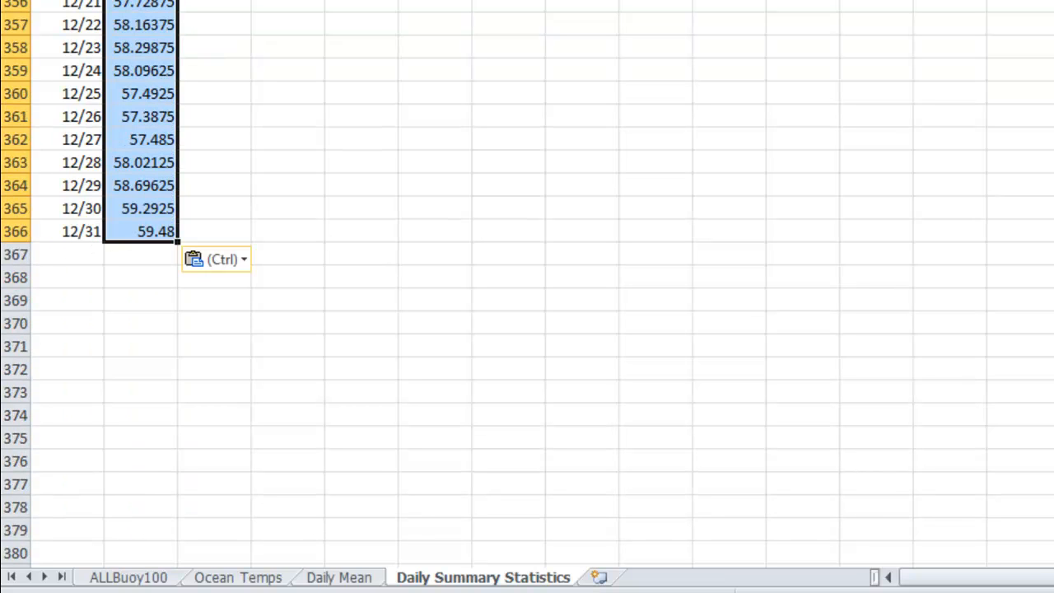
Step: Copy the 2002 values of the Mean column on the Daily Mean sheet, from 1/1/2002 through 12/31/2002 (B338:B702)
{"action": "scroll", "coordinate": [960, 222], "scroll_direction": "up", "scroll_amount": 20}
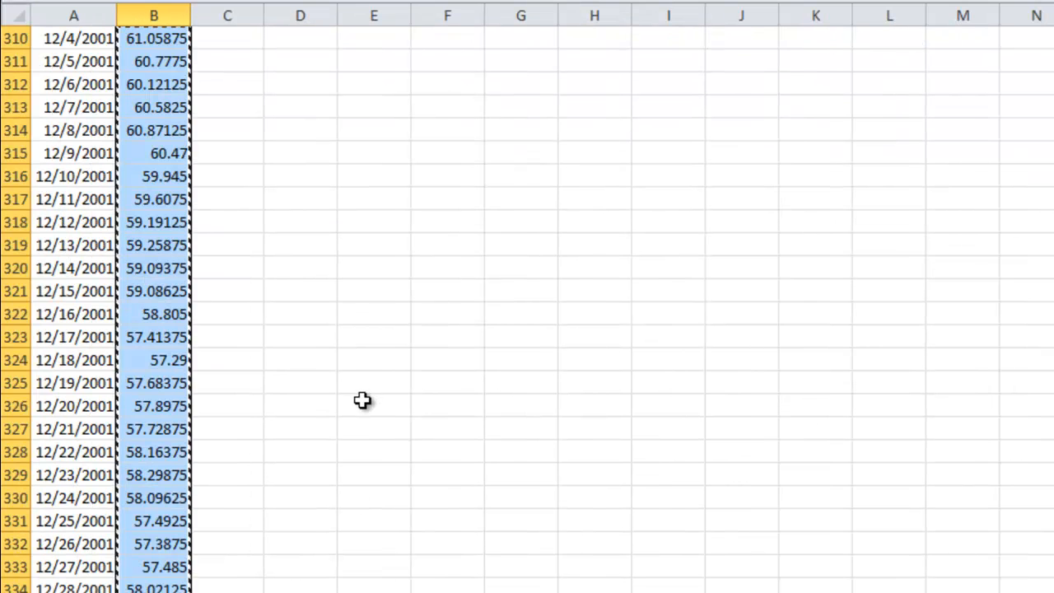
{"action": "scroll", "coordinate": [362, 400], "scroll_direction": "down", "scroll_amount": 2}
{"action": "left_click", "coordinate": [138, 545]}
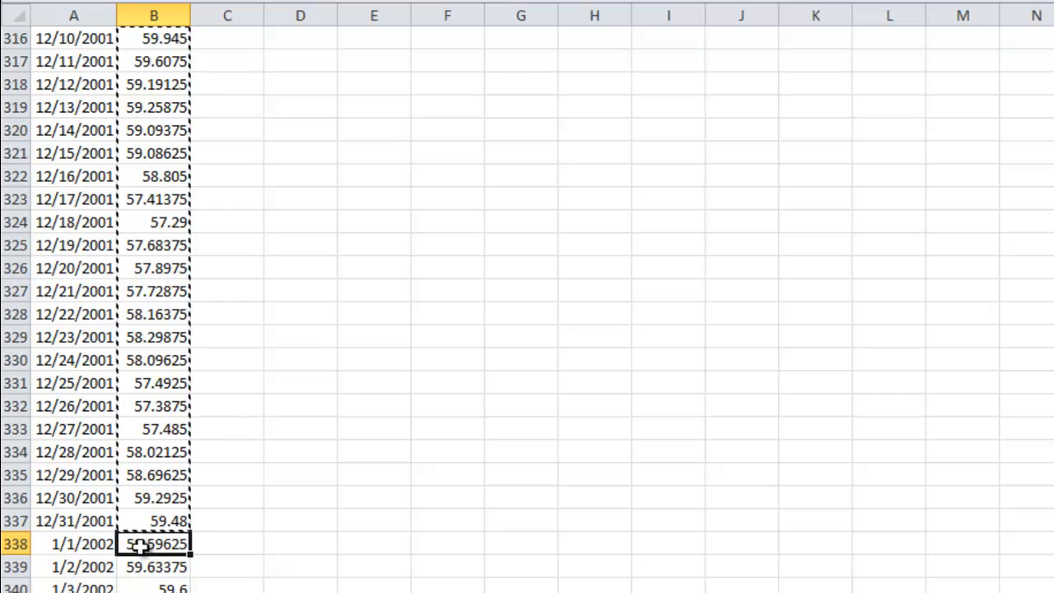
{"action": "scroll", "coordinate": [266, 531], "scroll_direction": "down", "scroll_amount": 20}
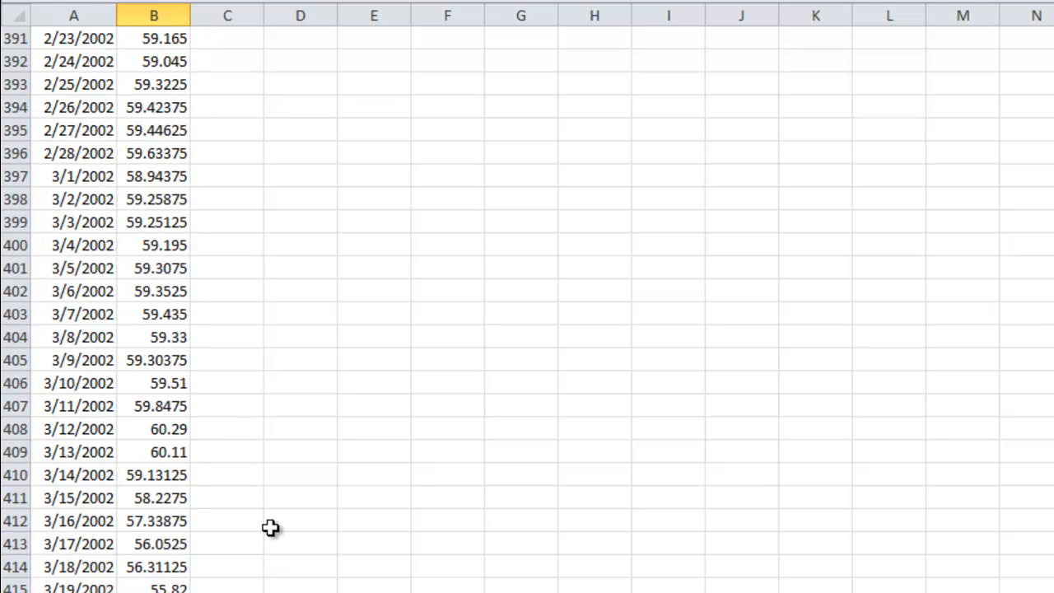
{"action": "scroll", "coordinate": [276, 537], "scroll_direction": "down", "scroll_amount": 20}
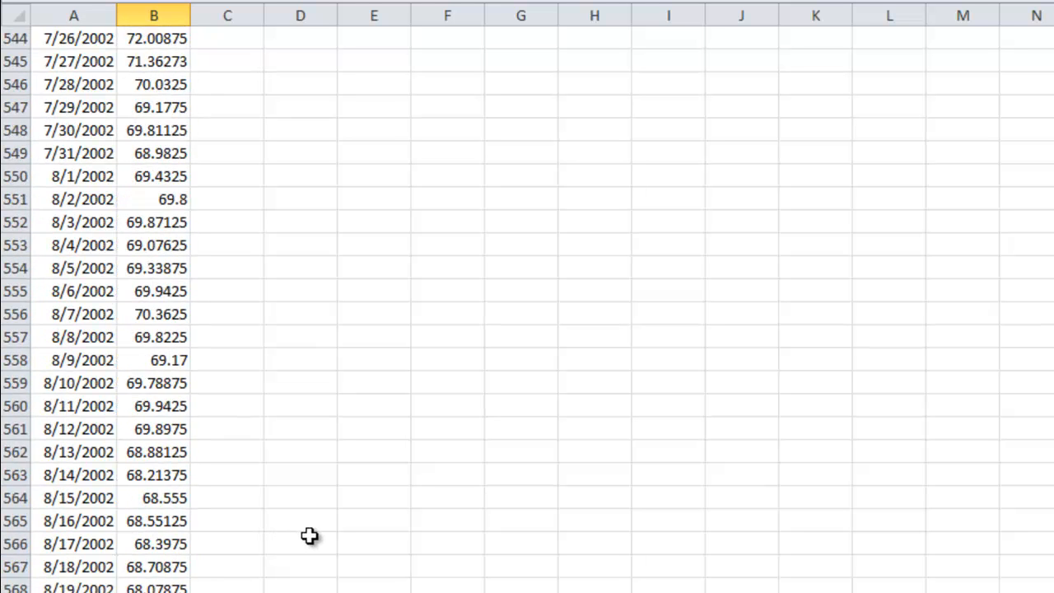
{"action": "scroll", "coordinate": [316, 536], "scroll_direction": "down", "scroll_amount": 20}
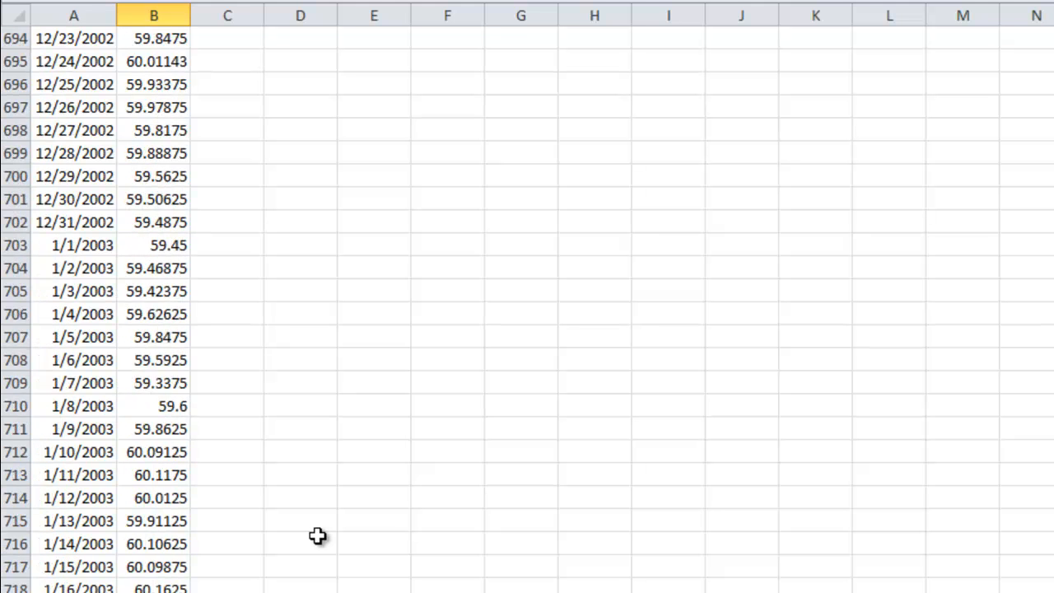
{"action": "scroll", "coordinate": [339, 540], "scroll_direction": "up", "scroll_amount": 11}
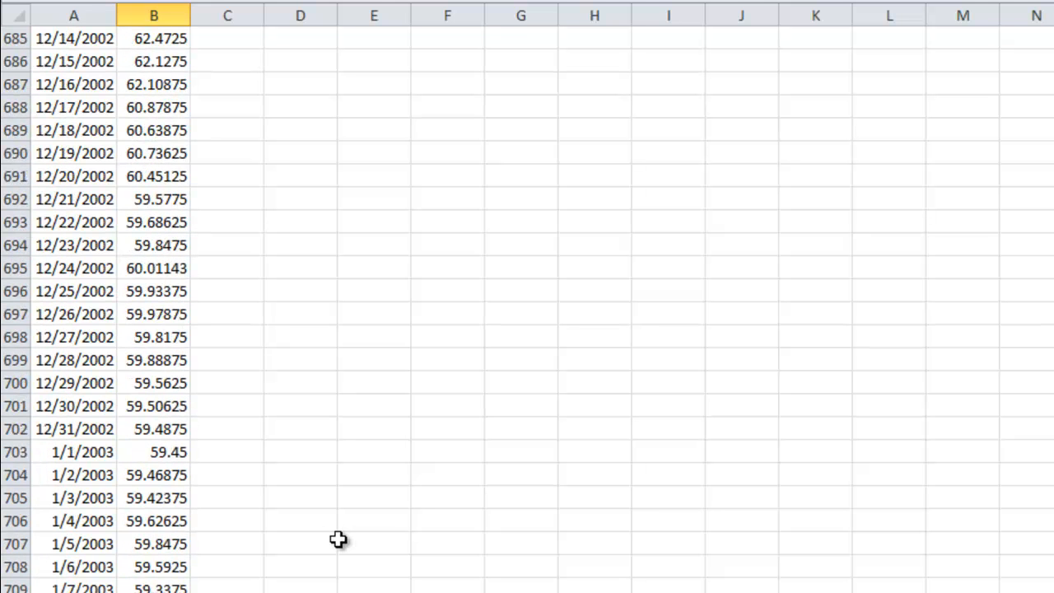
{"action": "left_click", "coordinate": [169, 429], "text": "shift"}
{"action": "key", "text": "ctrl+c"}
Step: Paste the copied 2002 means as values only into the 2002 column of the Daily Summary Statistics sheet, starting at C2
{"action": "key", "text": "ctrl+Page_Down"}
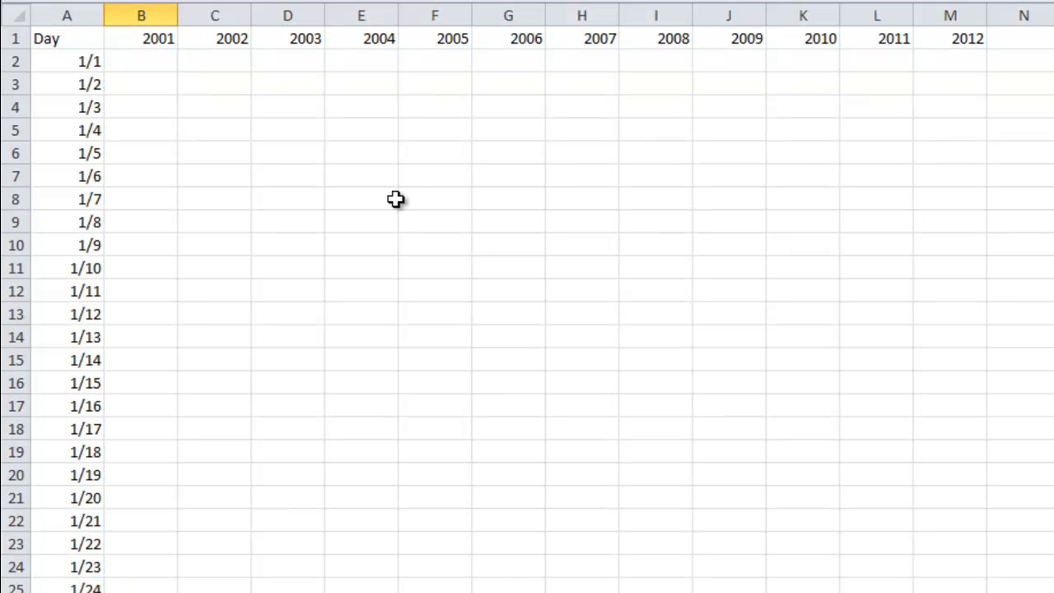
{"action": "left_click", "coordinate": [217, 62]}
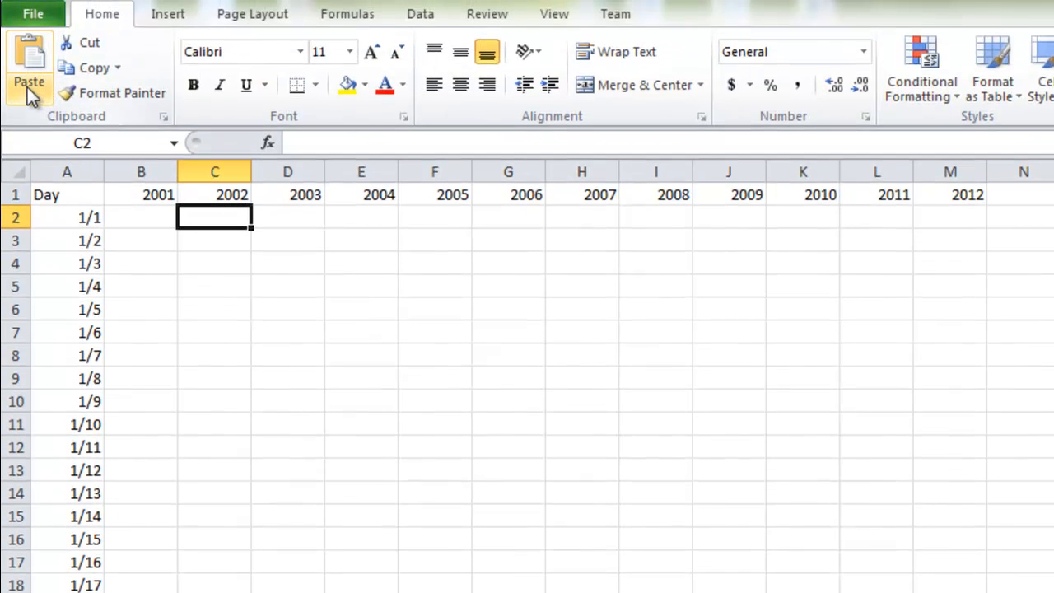
{"action": "left_click", "coordinate": [27, 59]}
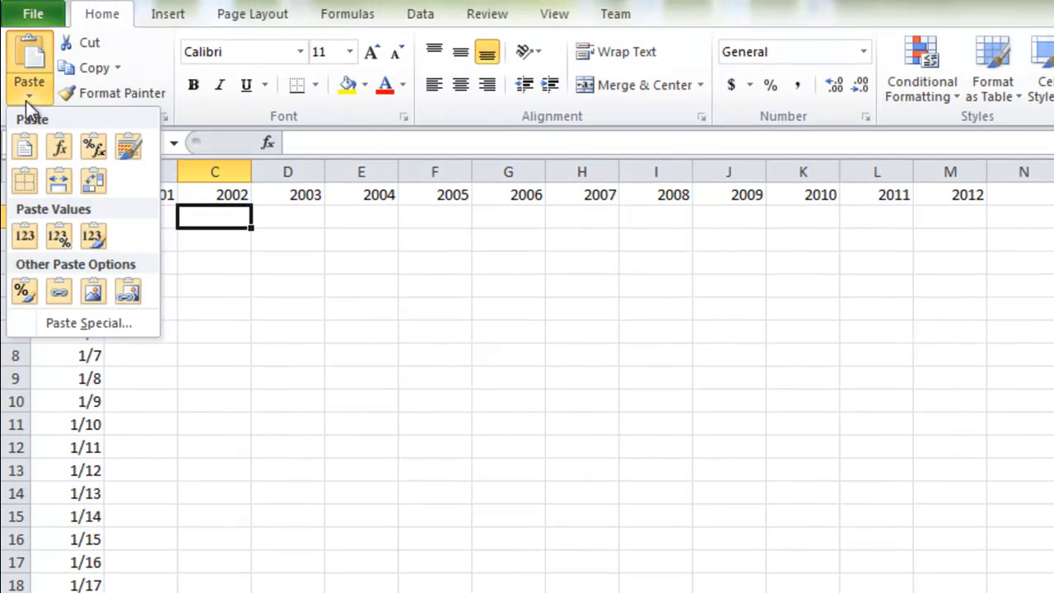
{"action": "left_click", "coordinate": [21, 240]}
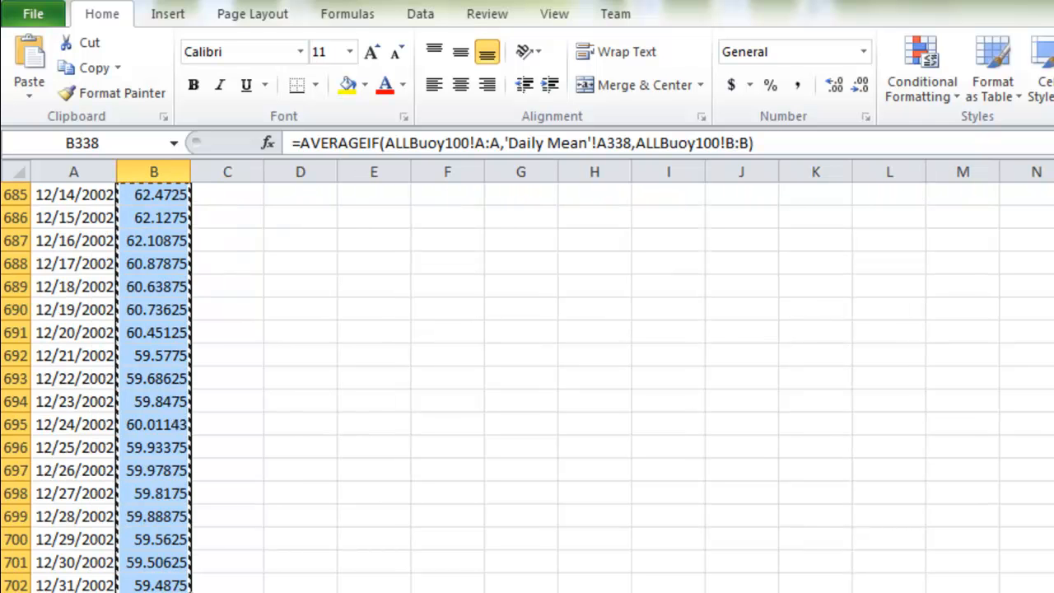
Step: Copy the 2003 means on the Daily Mean sheet, from 1/1/2003 through 12/31/2003 (B703:B1067)
{"action": "left_click", "coordinate": [156, 587]}
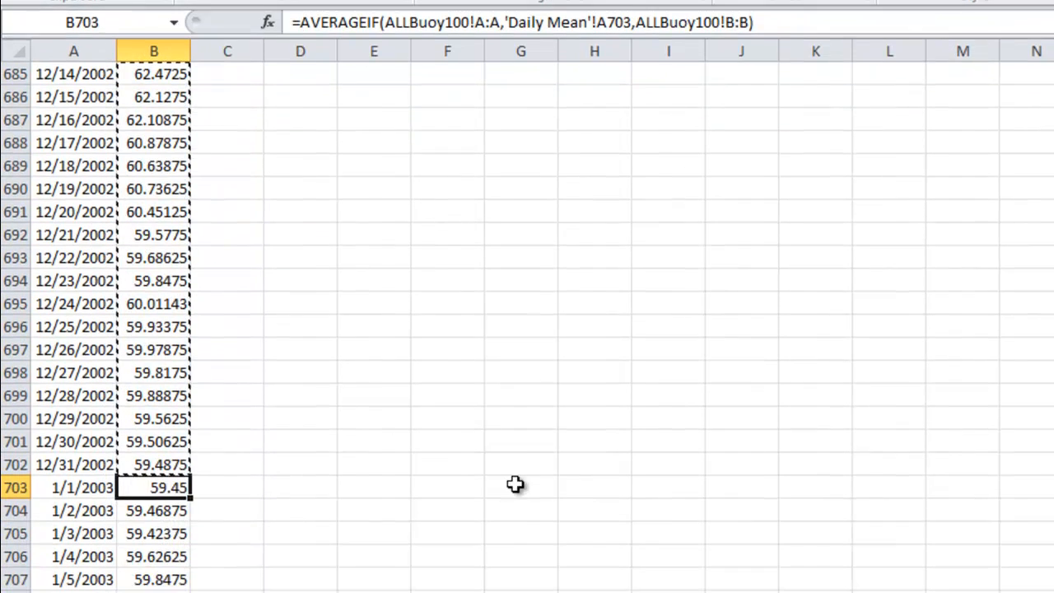
{"action": "scroll", "coordinate": [367, 511], "scroll_direction": "down", "scroll_amount": 20}
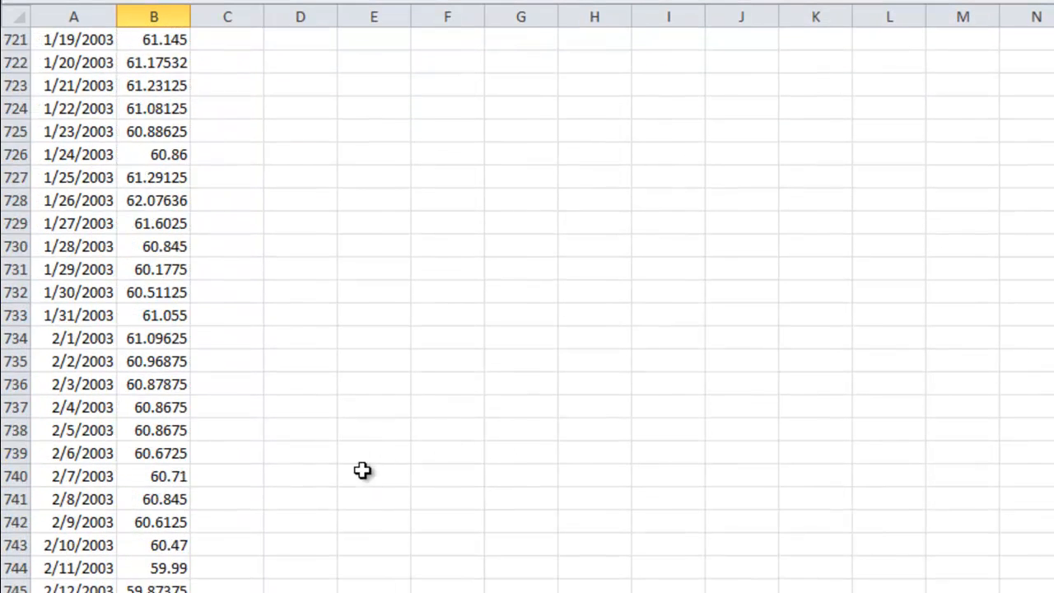
{"action": "scroll", "coordinate": [370, 475], "scroll_direction": "down", "scroll_amount": 20}
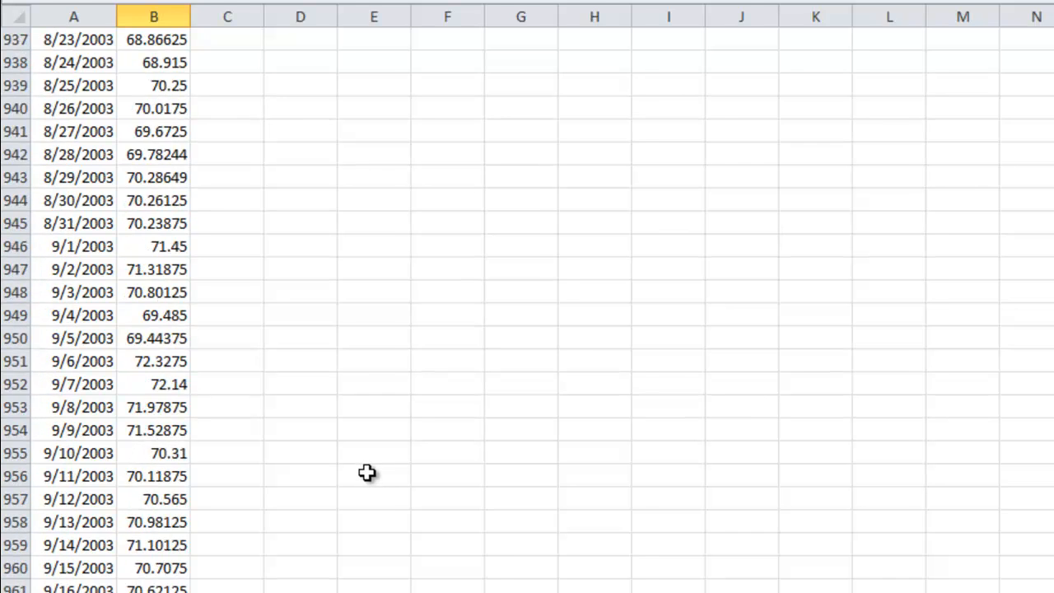
{"action": "scroll", "coordinate": [372, 479], "scroll_direction": "down", "scroll_amount": 7}
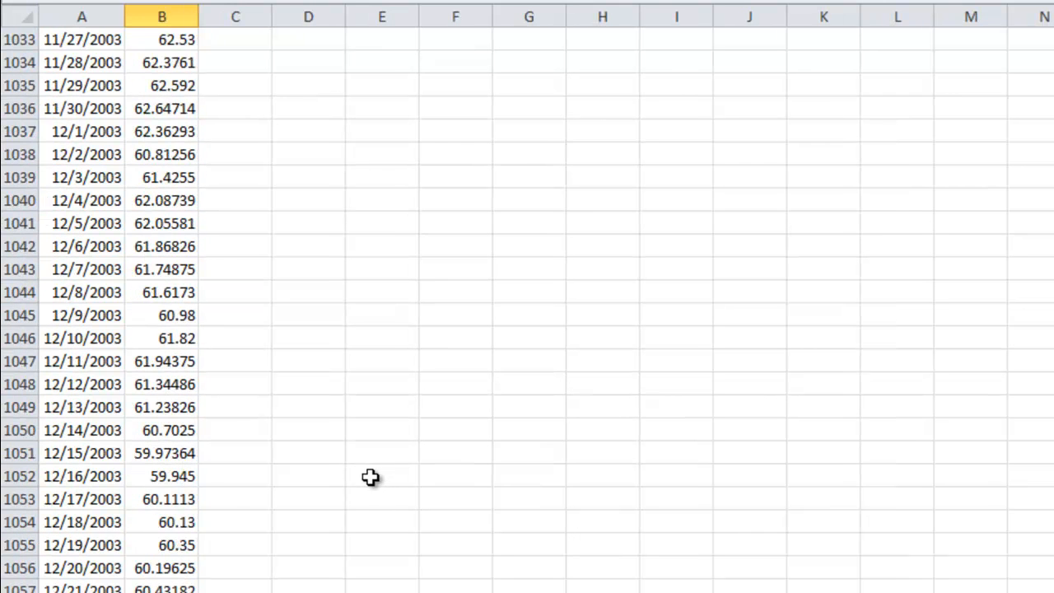
{"action": "scroll", "coordinate": [370, 478], "scroll_direction": "down", "scroll_amount": 4}
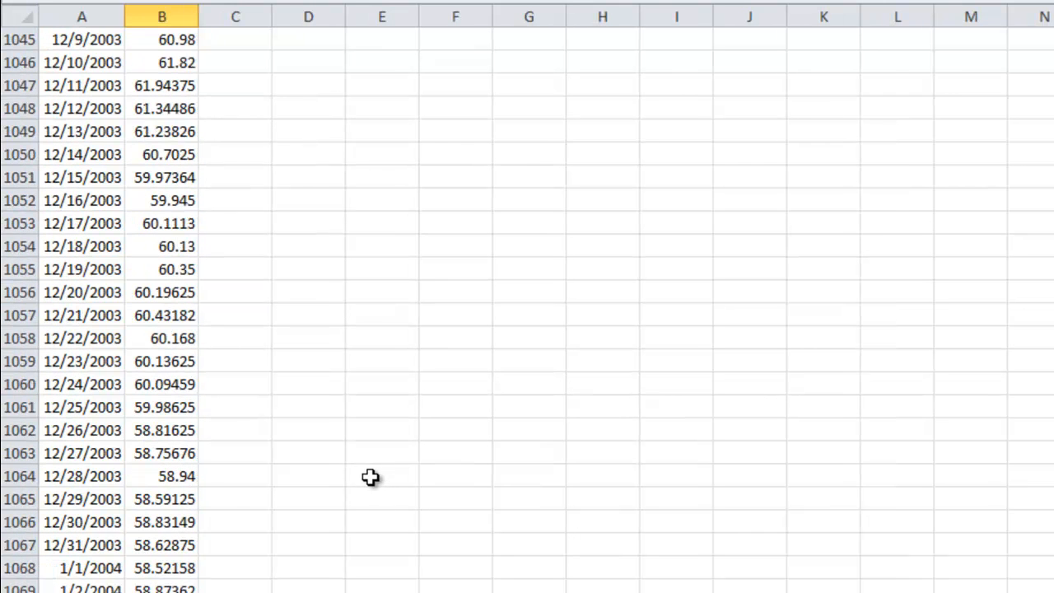
{"action": "left_click", "coordinate": [154, 546], "text": "shift"}
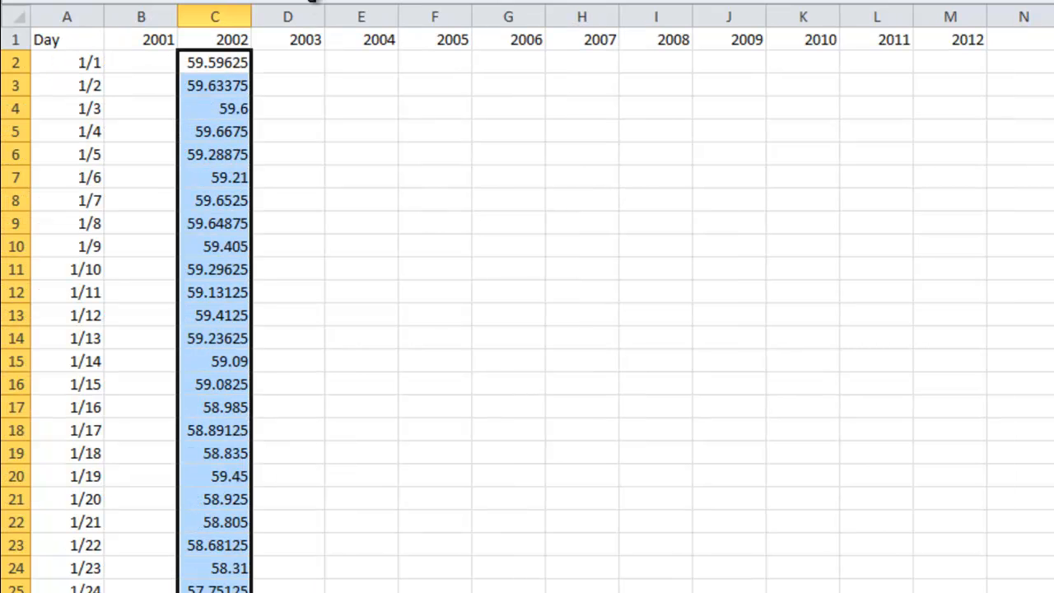
Step: Paste the copied 2003 means as values only into the 2003 column of the Daily Summary Statistics sheet, starting at D2
{"action": "left_click", "coordinate": [297, 65]}
{"action": "left_click", "coordinate": [35, 5]}
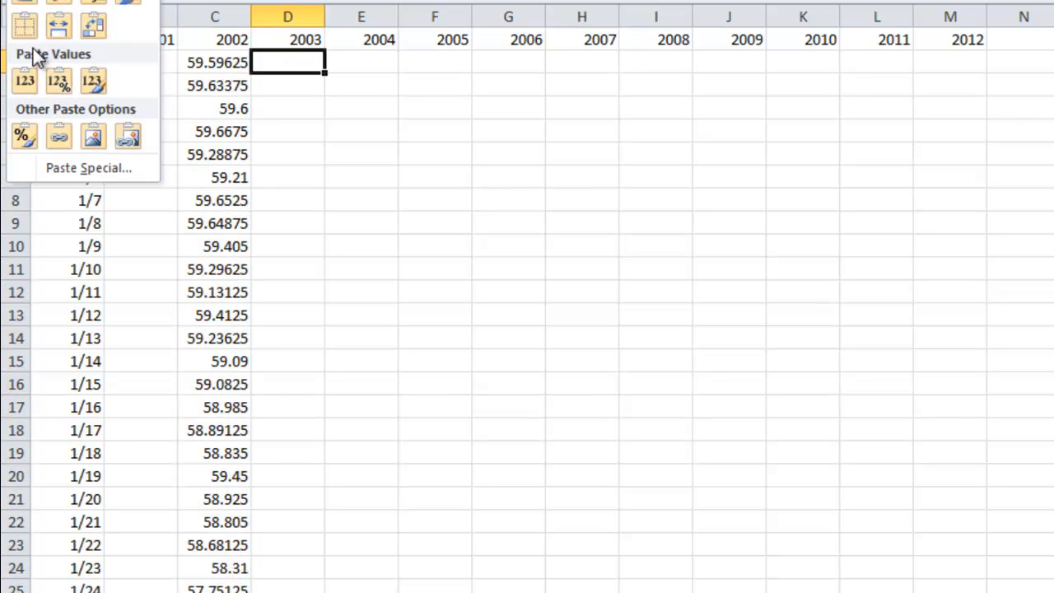
{"action": "left_click", "coordinate": [28, 82]}
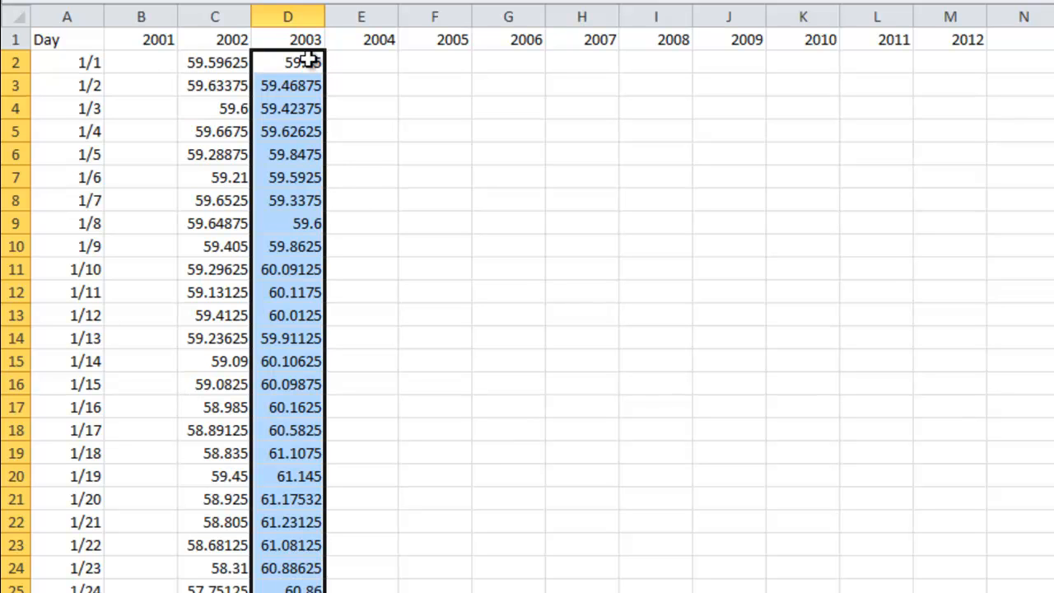
Step: Return to the Daily Mean sheet and start the selection of the 2004 means at 1/1/2004 (B1068)
{"action": "key", "text": "ctrl+Page_Up"}
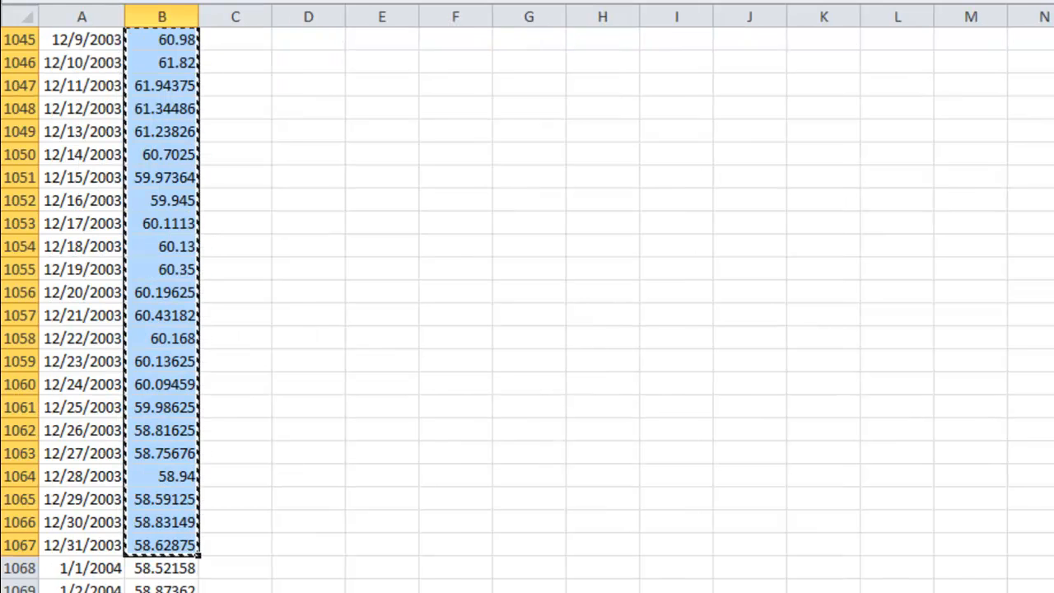
{"action": "left_click", "coordinate": [179, 568]}
{"action": "scroll", "coordinate": [395, 454], "scroll_direction": "down", "scroll_amount": 9}
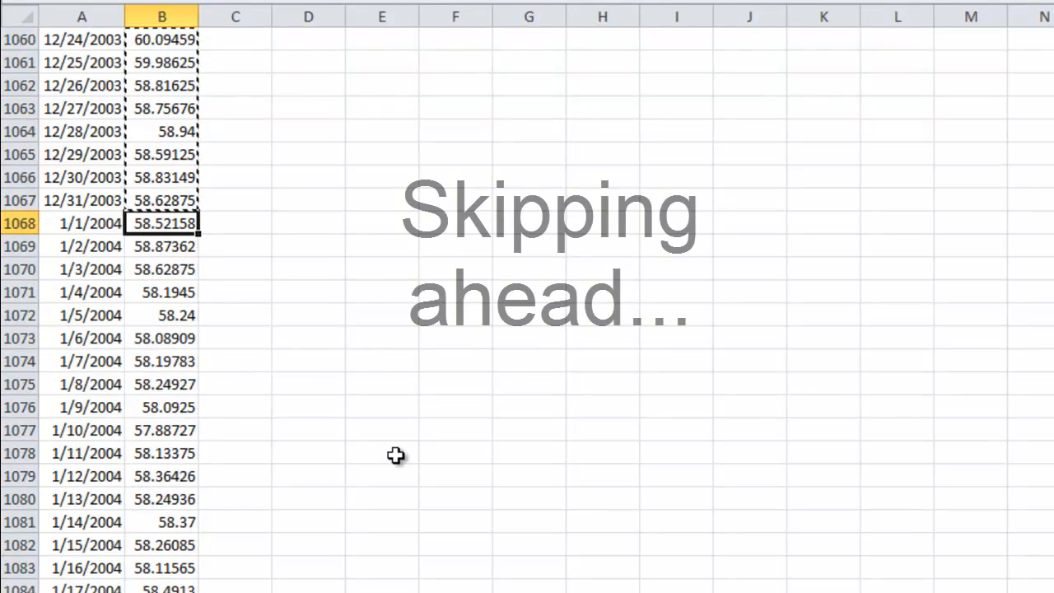
{"action": "scroll", "coordinate": [396, 456], "scroll_direction": "down", "scroll_amount": 16}
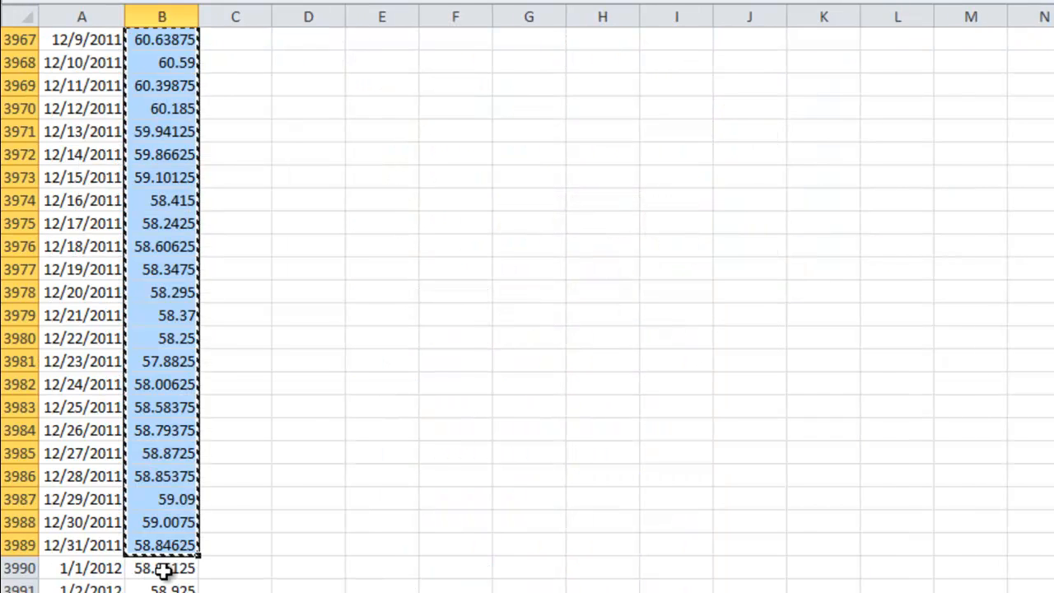
Step: Copy the 2012 means on the Daily Mean sheet, from 1/1/2012 through 4/10/2012 (B3990:B4090)
{"action": "left_click", "coordinate": [162, 568]}
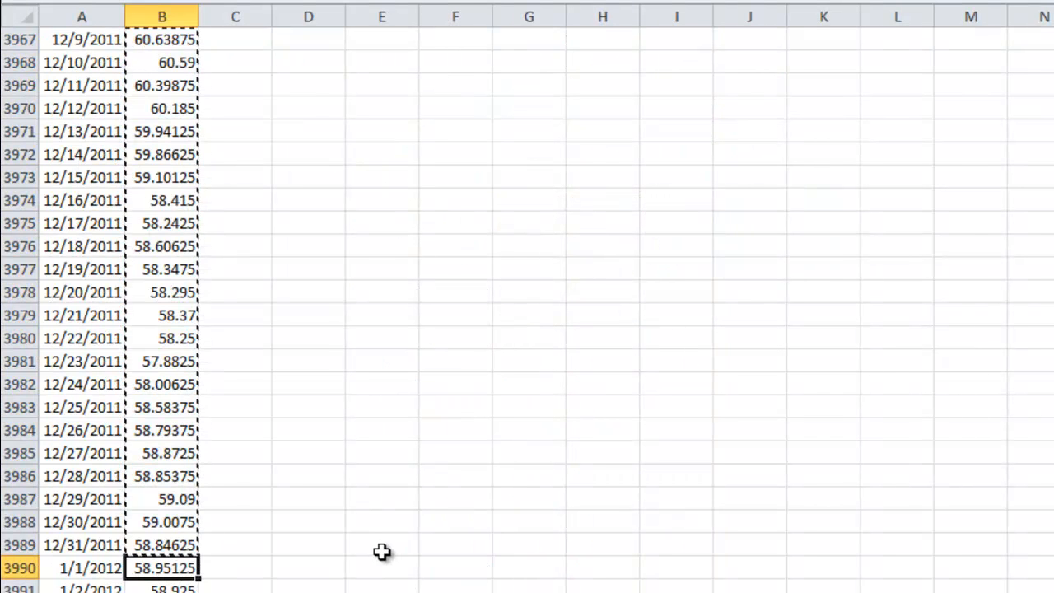
{"action": "scroll", "coordinate": [232, 554], "scroll_direction": "down", "scroll_amount": 5}
{"action": "scroll", "coordinate": [233, 554], "scroll_direction": "down", "scroll_amount": 20}
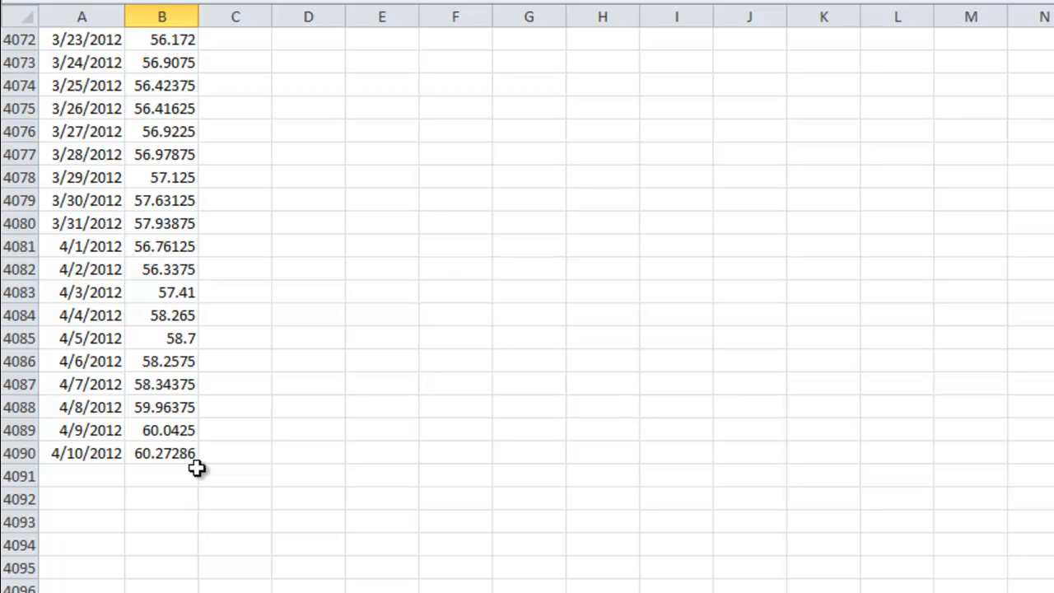
{"action": "left_click", "coordinate": [169, 452], "text": "shift"}
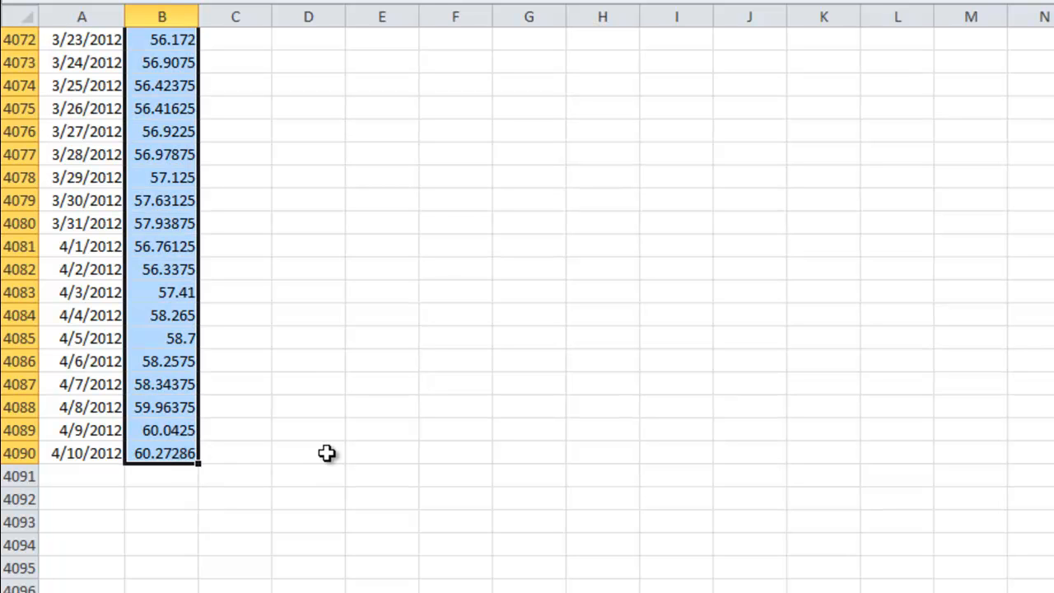
{"action": "key", "text": "ctrl+c"}
Step: Paste the copied 2012 means as values only into Daily Summary Statistics from M2, and check the day alignment at the column's end
{"action": "key", "text": "ctrl+Page_Up"}
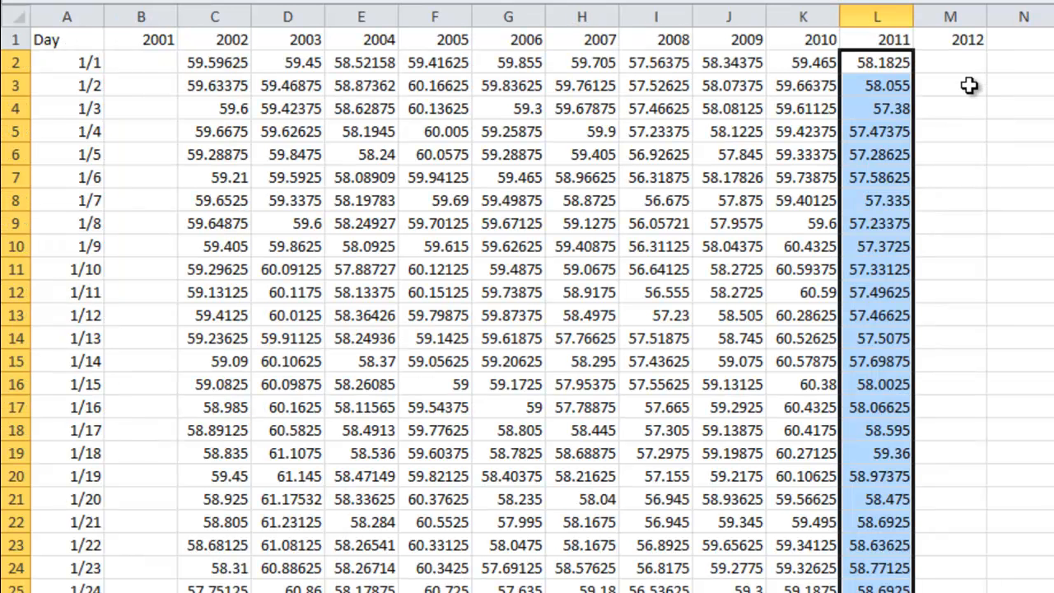
{"action": "left_click", "coordinate": [929, 60]}
{"action": "left_click", "coordinate": [30, 6]}
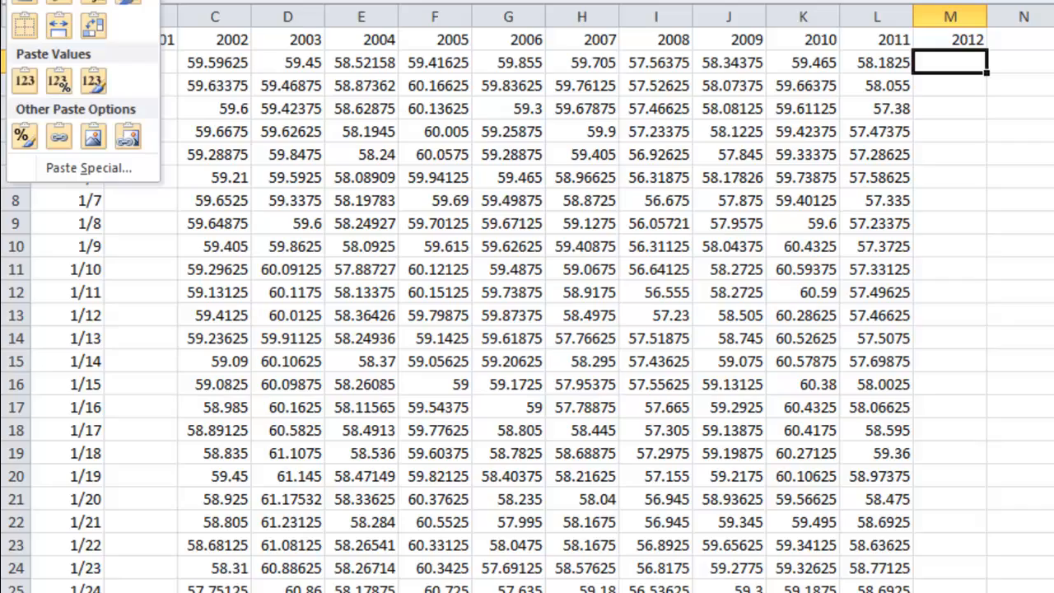
{"action": "left_click", "coordinate": [23, 79]}
{"action": "scroll", "coordinate": [1023, 322], "scroll_direction": "down", "scroll_amount": 20}
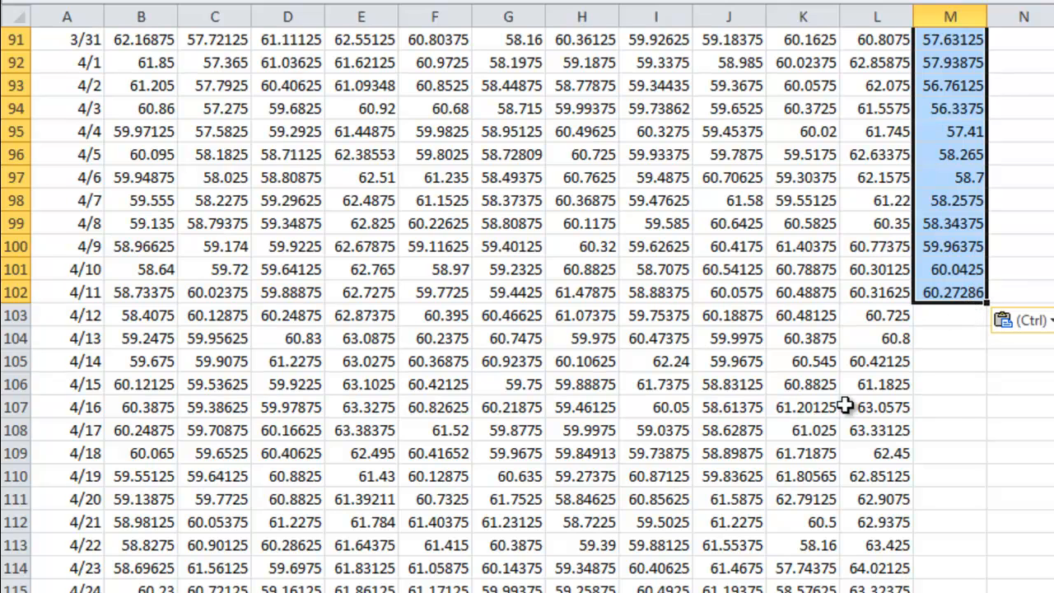
Step: Bold the Day column (A) and the header row with the years 2001 to 2012
{"action": "scroll", "coordinate": [846, 406], "scroll_direction": "up", "scroll_amount": 20}
{"action": "scroll", "coordinate": [846, 406], "scroll_direction": "up", "scroll_amount": 1}
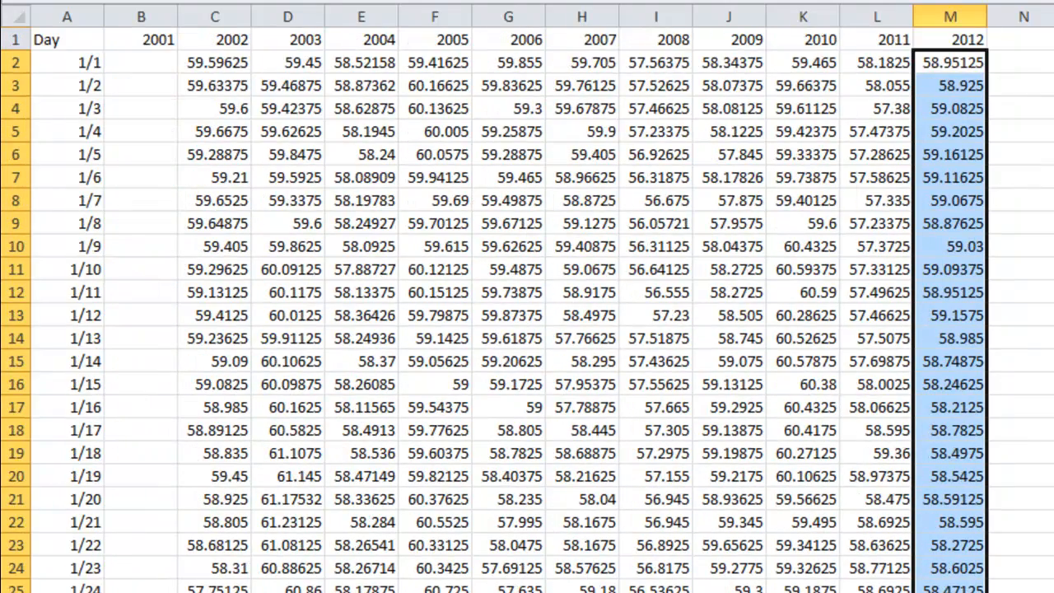
{"action": "left_click", "coordinate": [78, 15]}
{"action": "key", "text": "ctrl+b"}
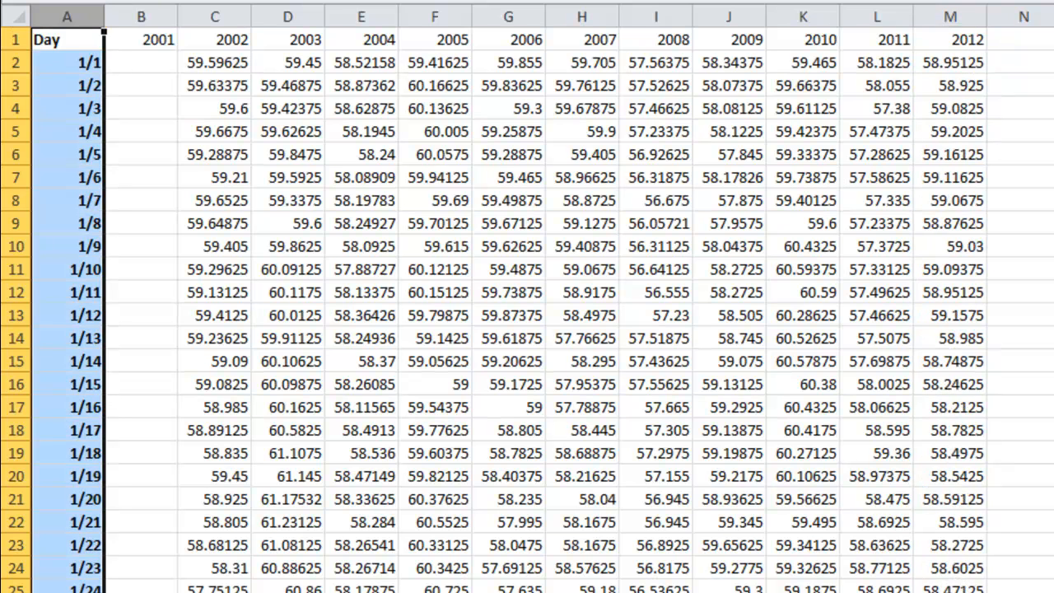
{"action": "left_click", "coordinate": [14, 40]}
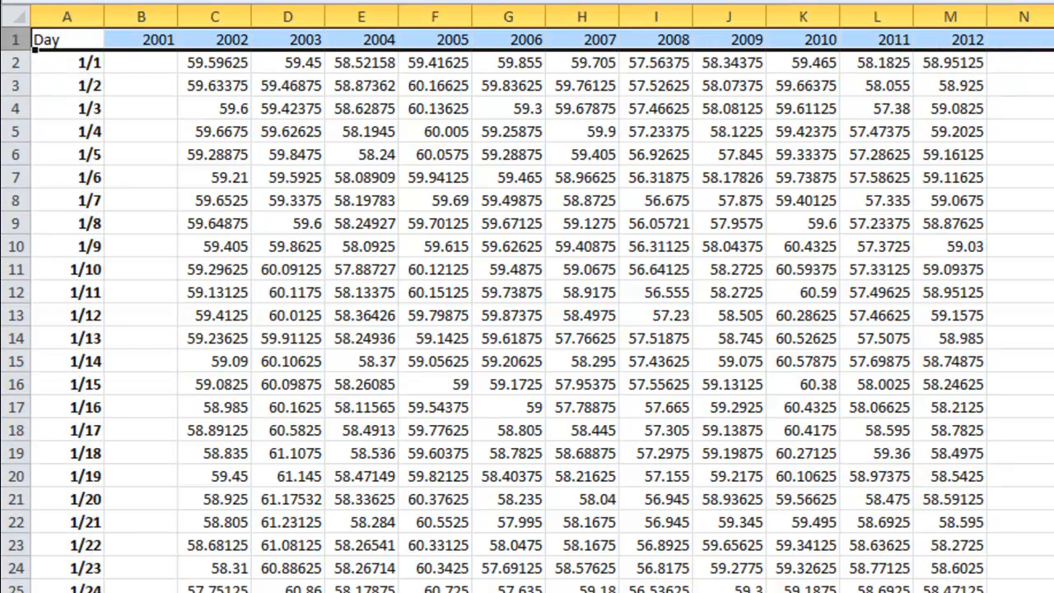
{"action": "left_click", "coordinate": [1007, 177]}
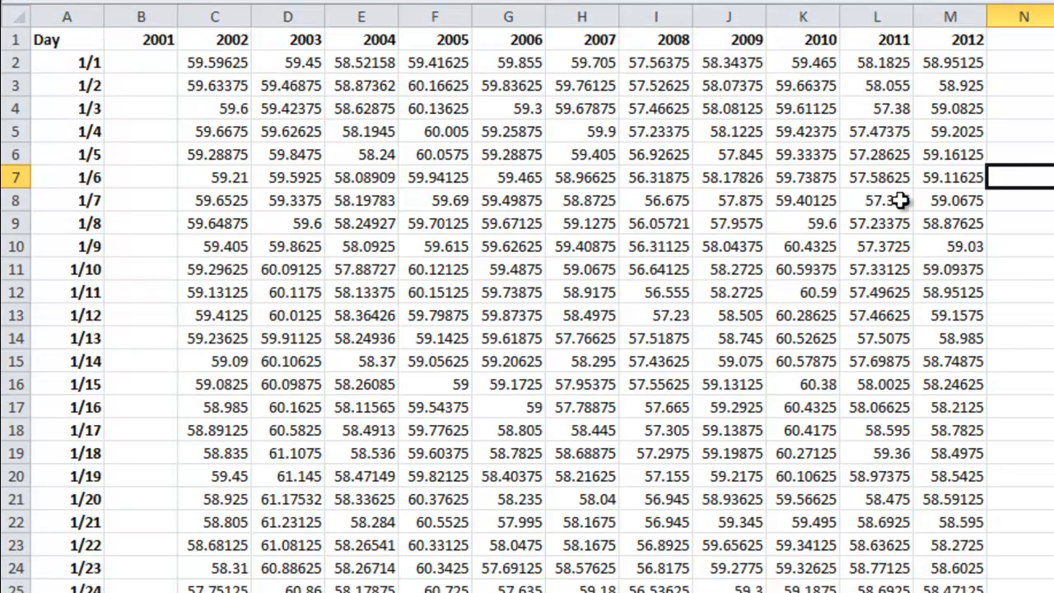